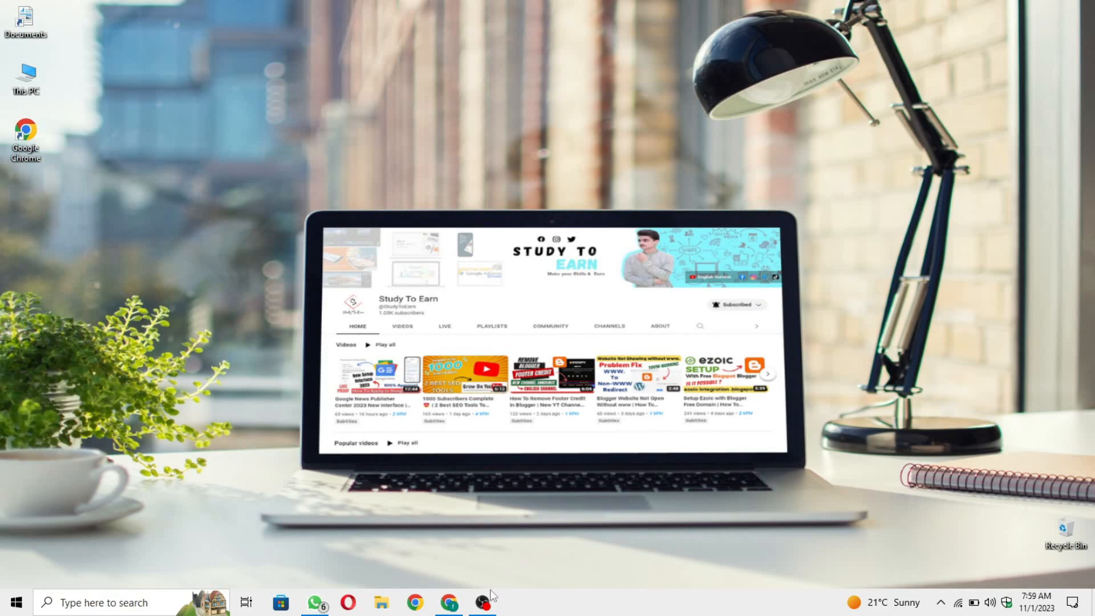
- Search Google for "google api" in a new browser tab and open the Google Cloud API Library
click(449, 604)
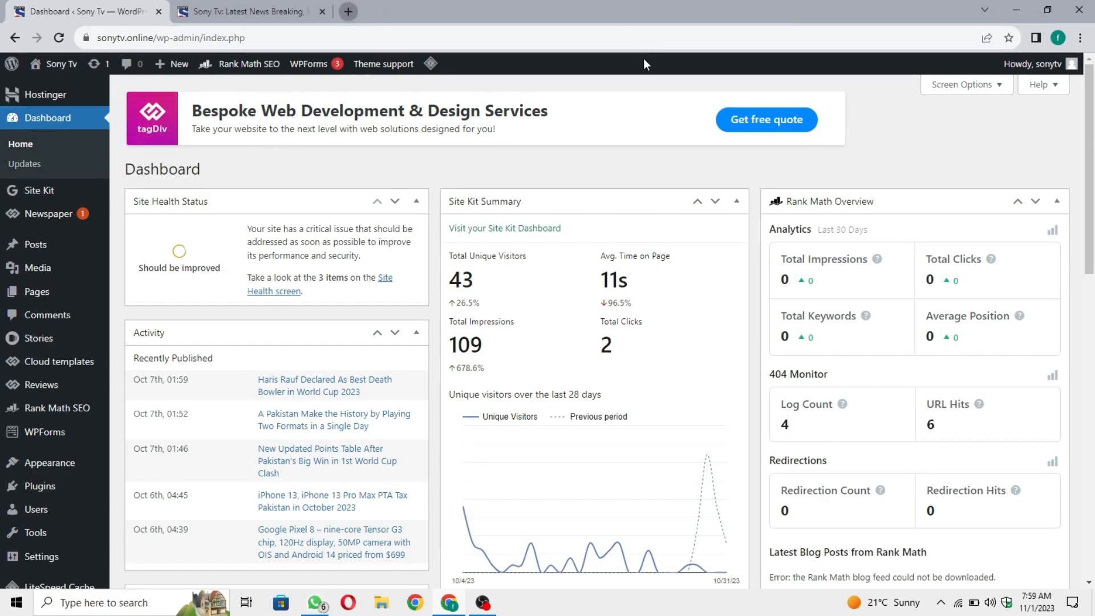
key(ctrl+t)
click(502, 302)
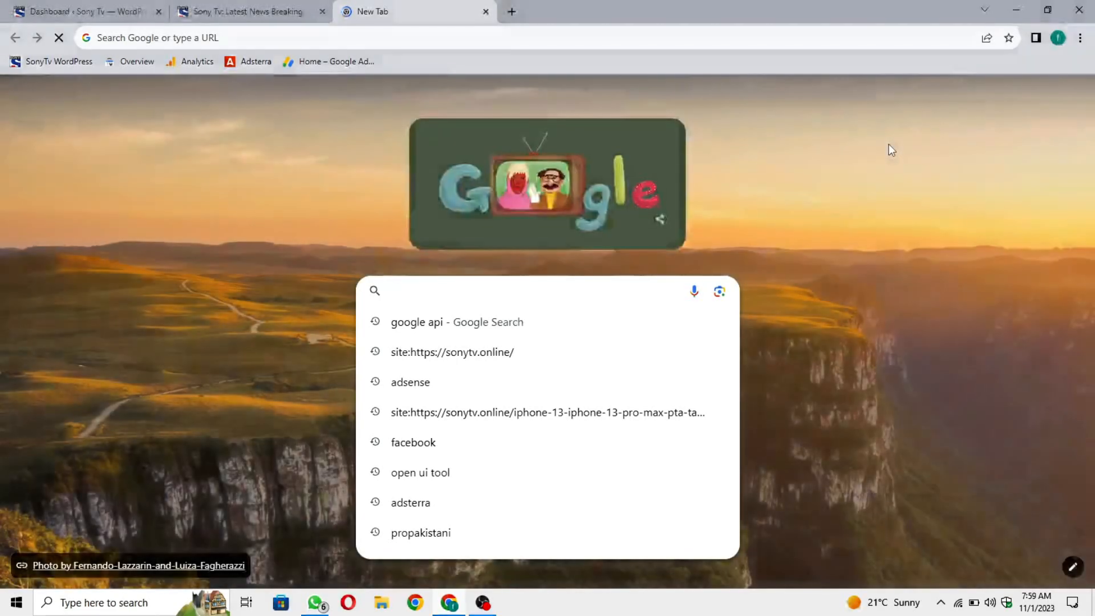
text(GOOGLE API)
key(Return)
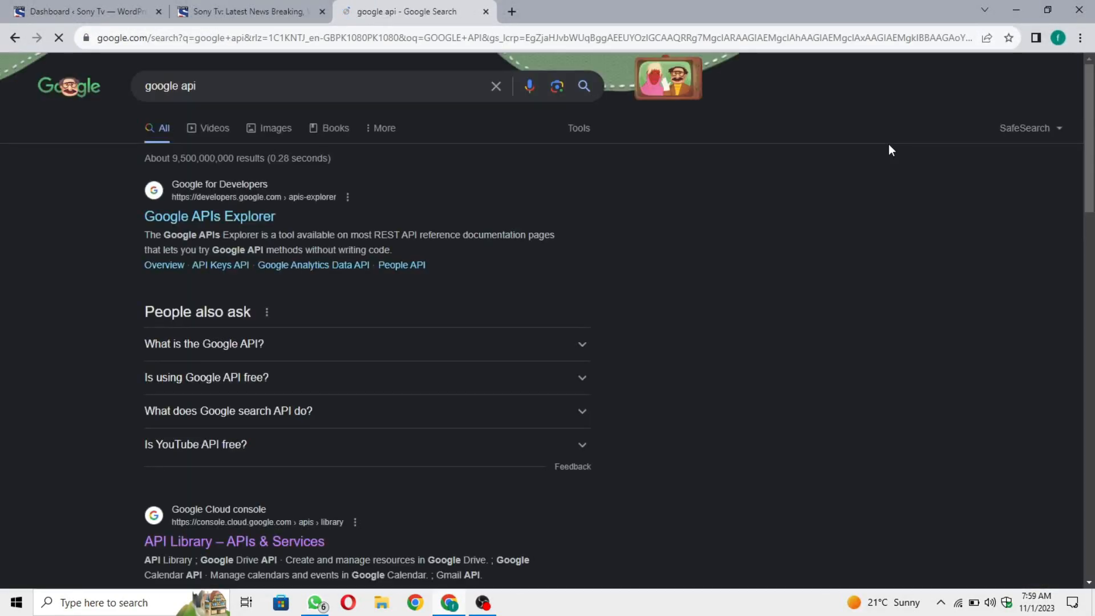
scroll(639, 214, down, 3)
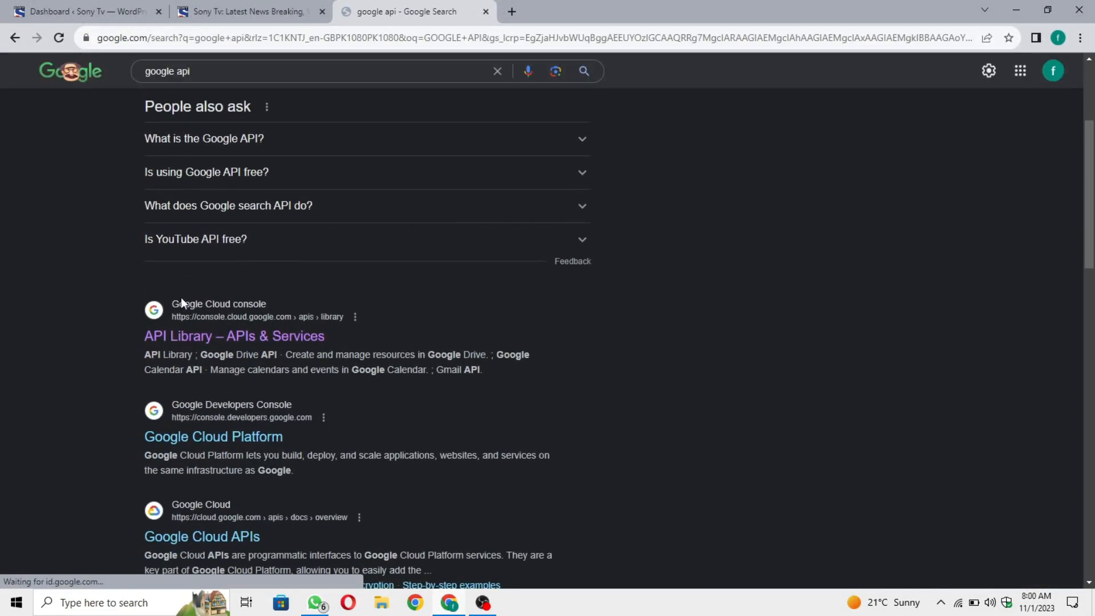
scroll(171, 376, up, 1)
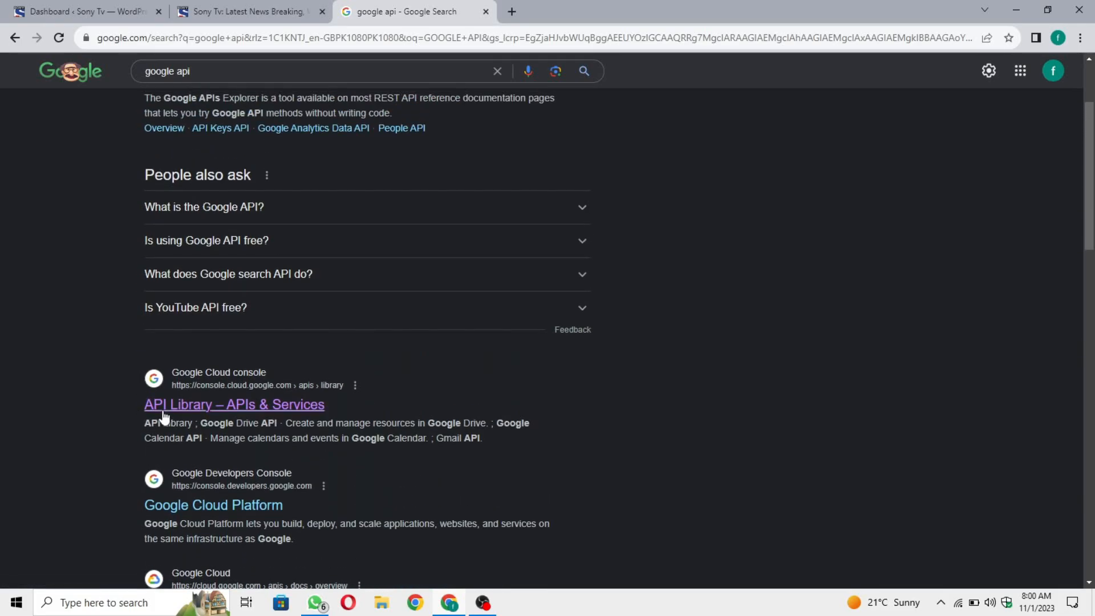
click(313, 412)
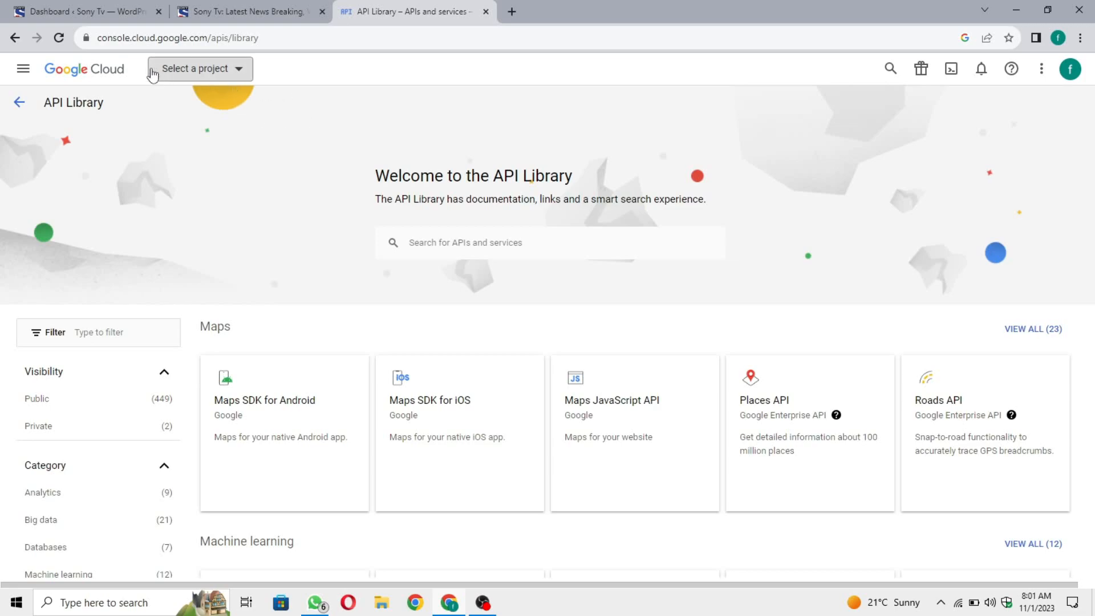
- Create a new Google Cloud project named "Blogging API" and select it
click(234, 69)
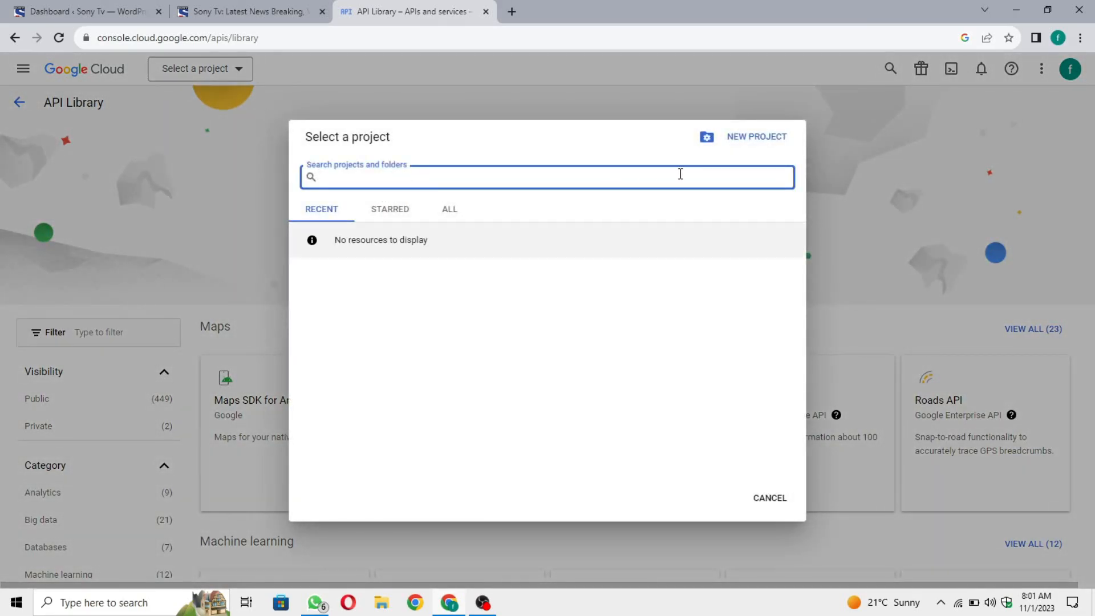
click(765, 148)
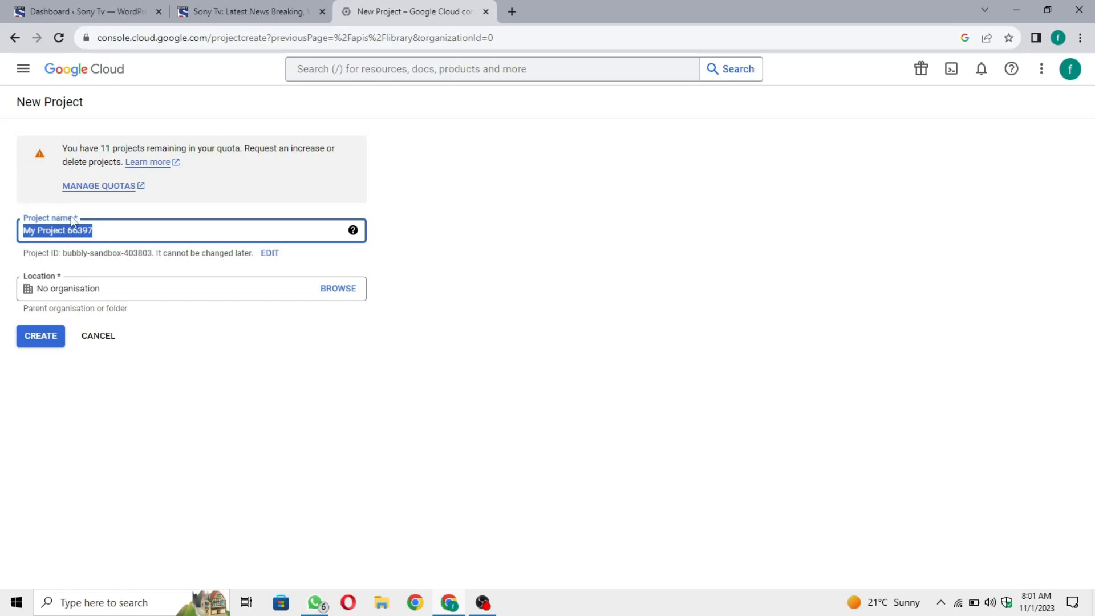
drag(72, 218, 2, 218)
drag(124, 228, 2, 229)
text(Bloggin)
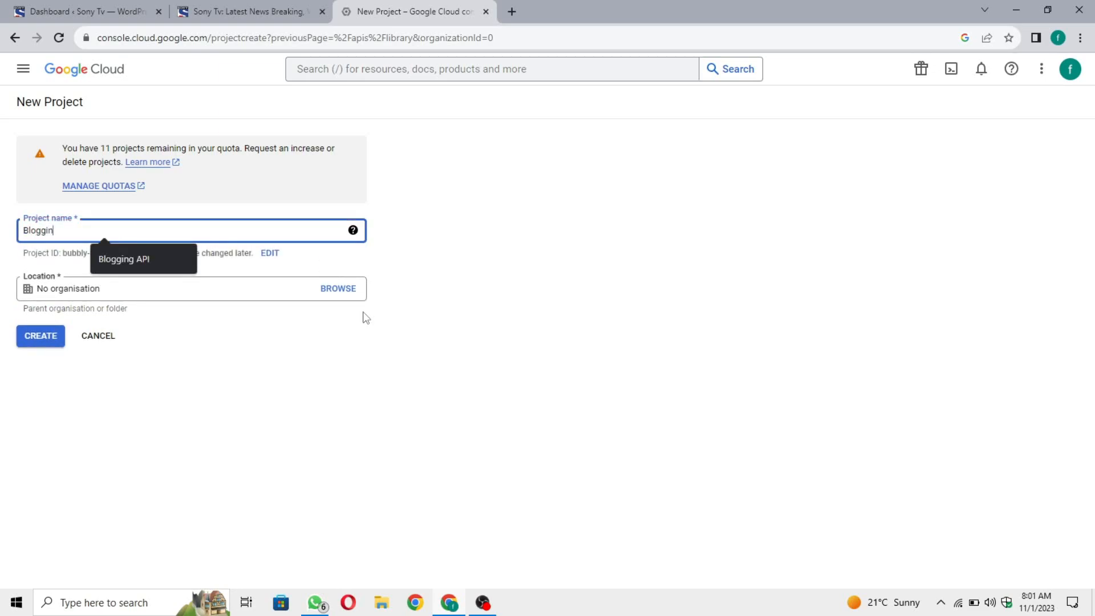
text(g API)
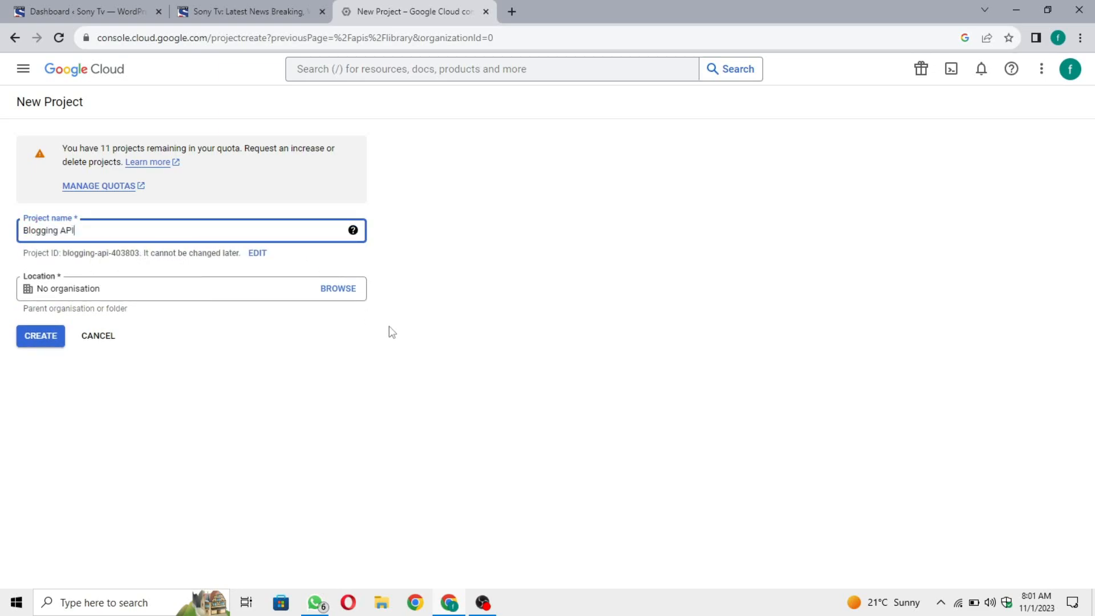
click(43, 349)
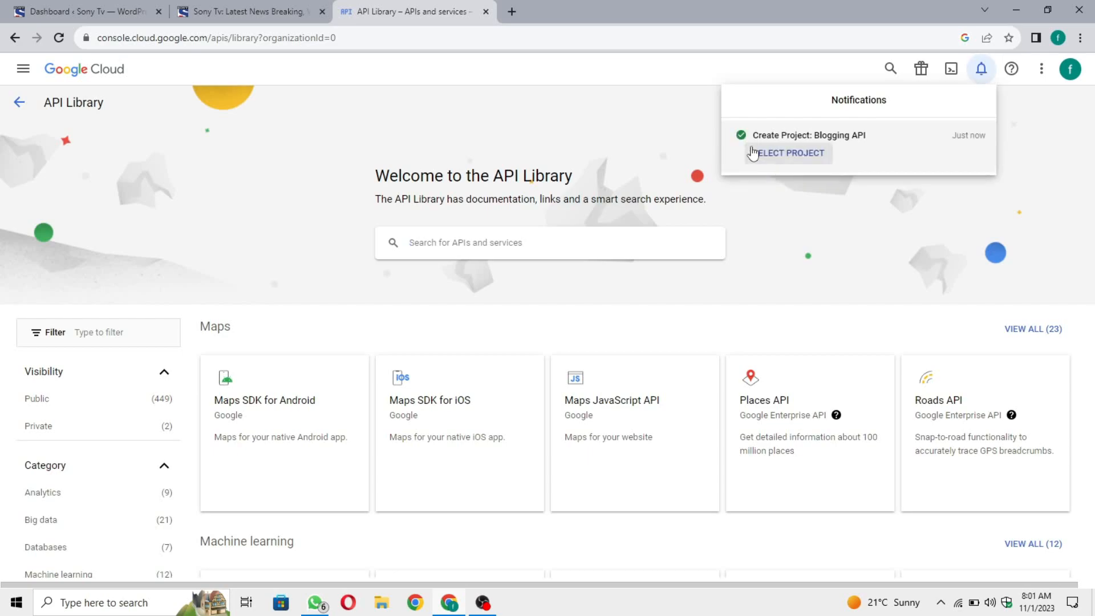
click(758, 153)
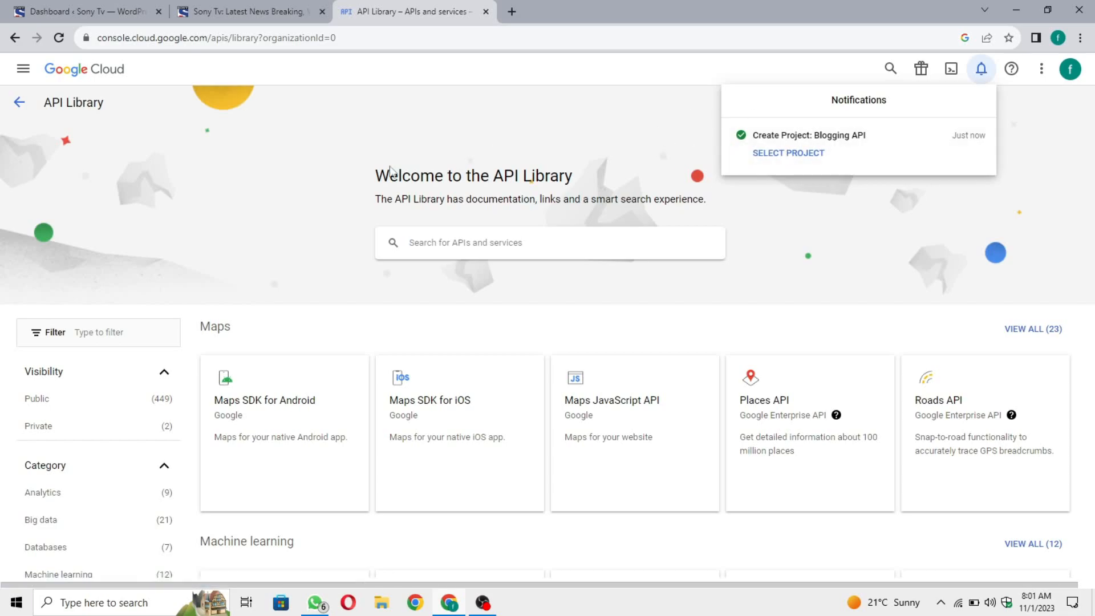
- Open the IAM and admin service accounts page for the Blogging API project
click(23, 72)
click(23, 69)
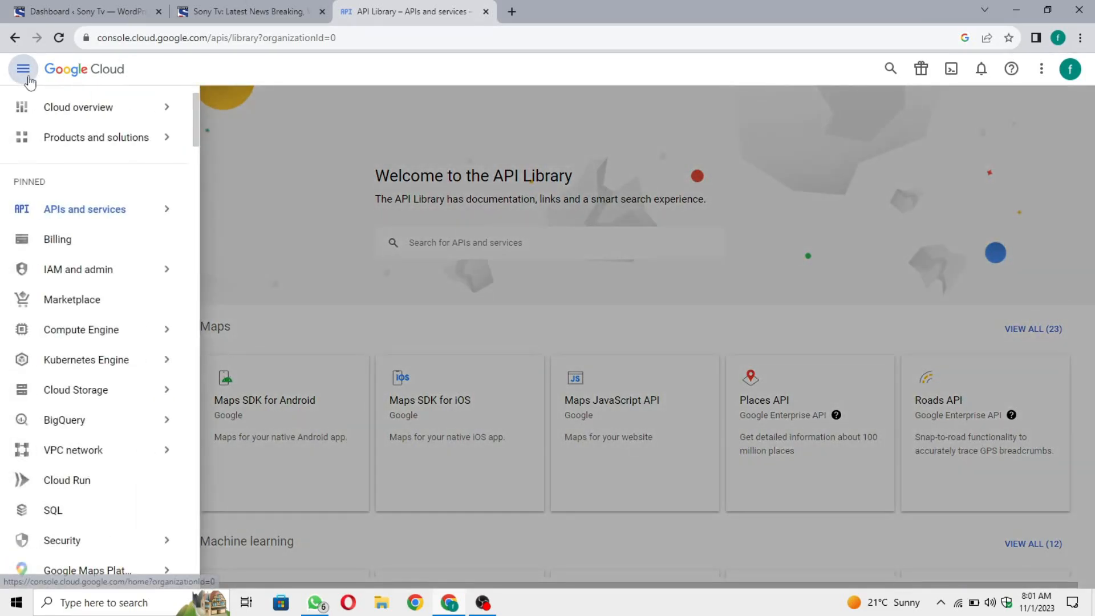
mouse_move(40, 276)
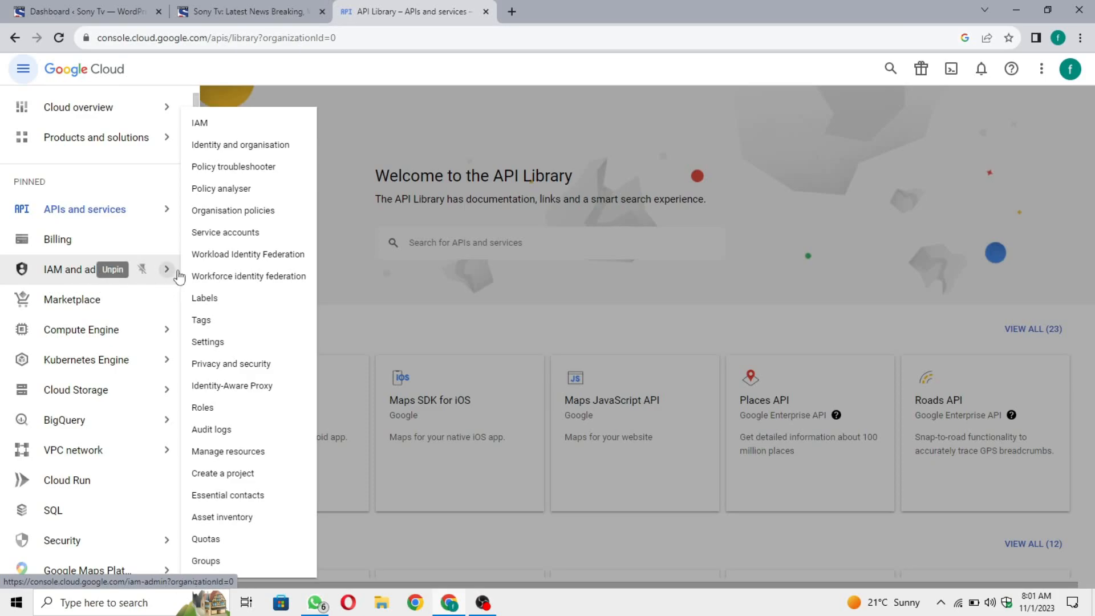
click(243, 238)
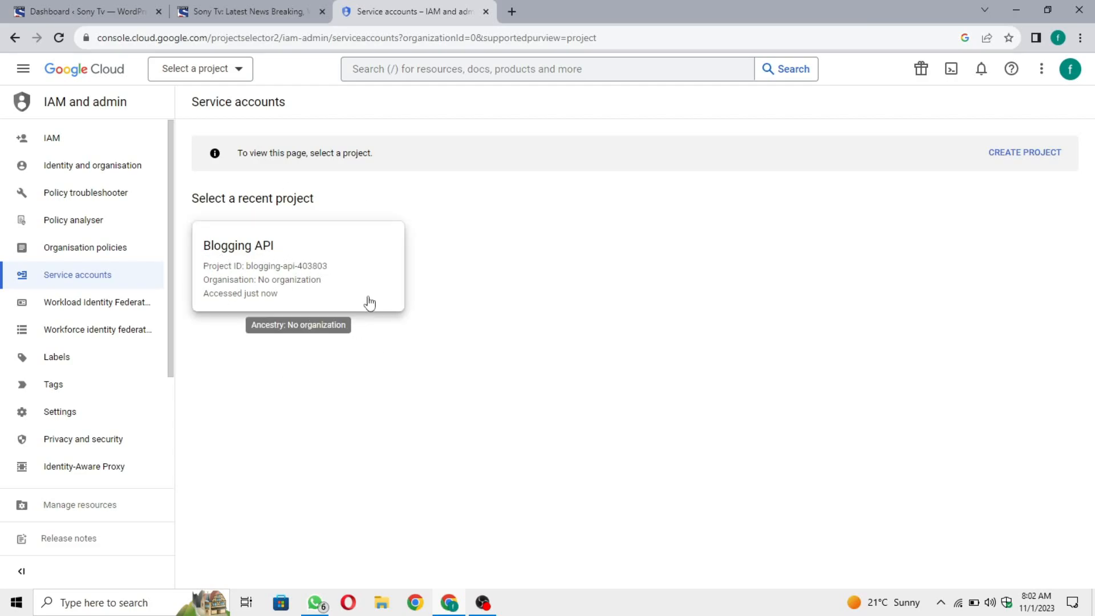
click(305, 277)
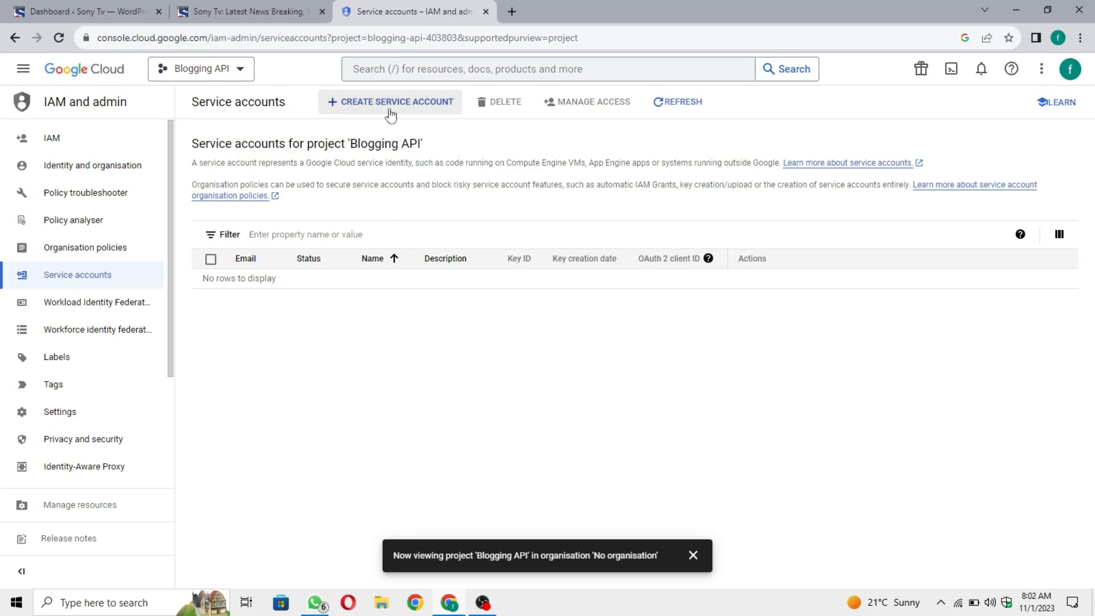
- Create a service account named "Blogging API" and continue to its project access settings
click(410, 111)
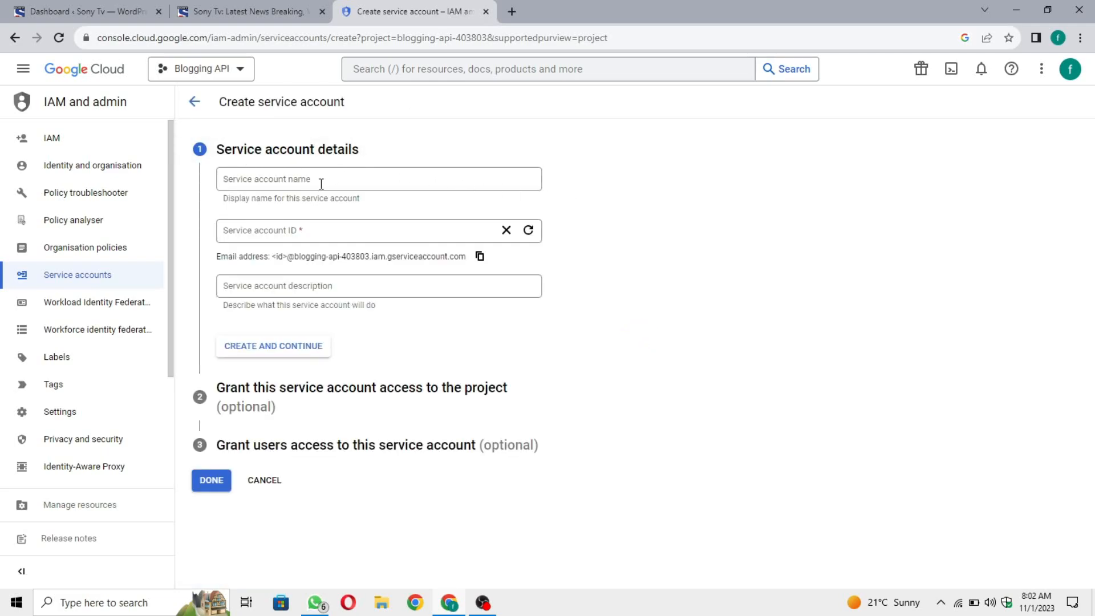
click(496, 187)
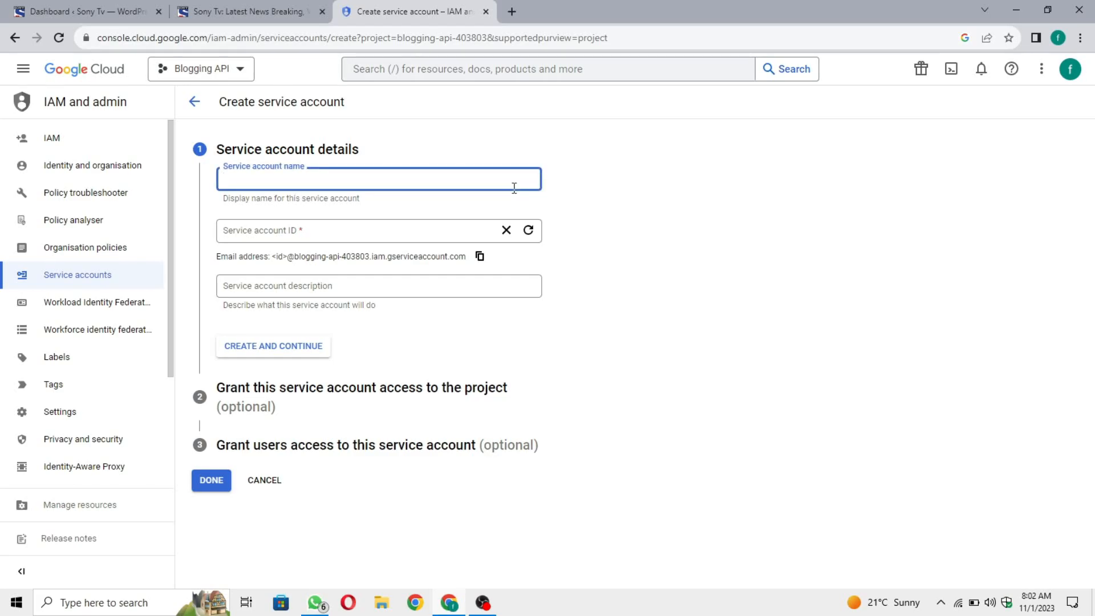
text(Blogging API)
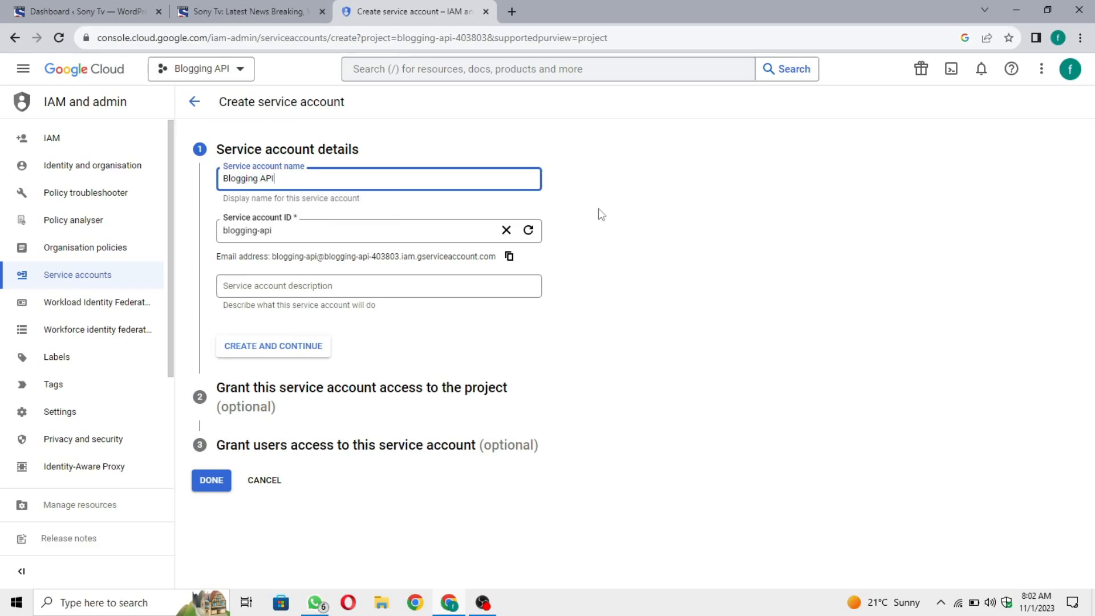
click(296, 359)
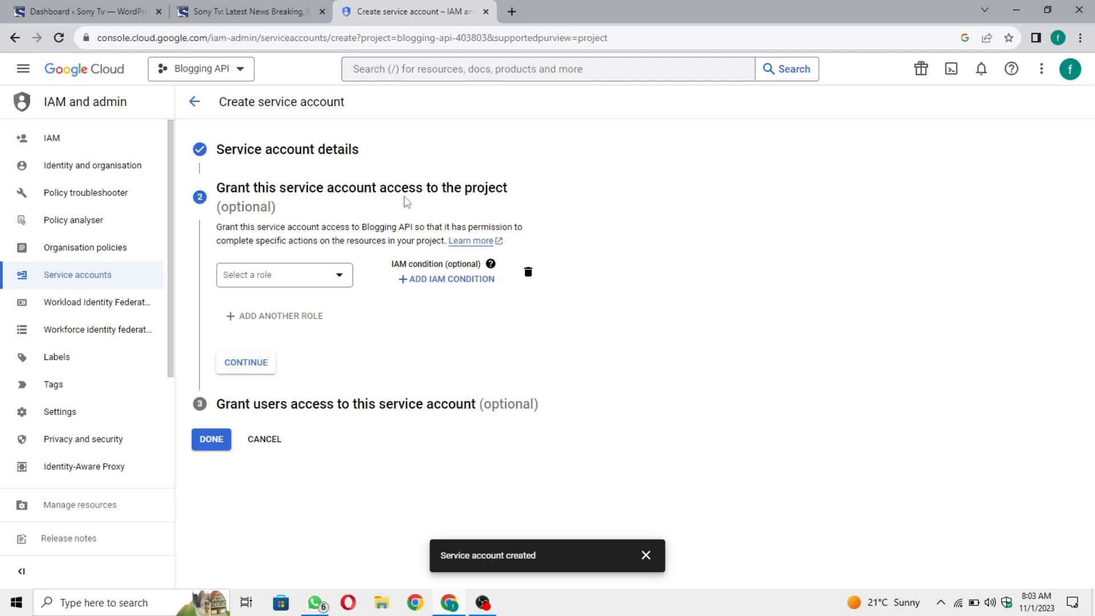
- Grant the service account the Owner role on the project and finish its setup
click(312, 286)
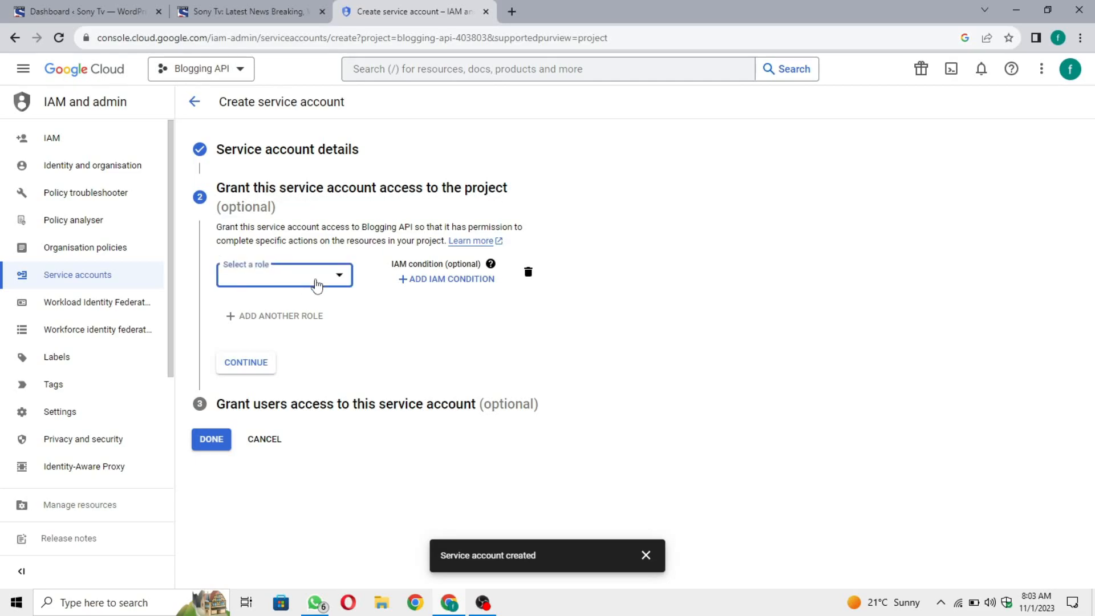
click(305, 288)
text(OWNER)
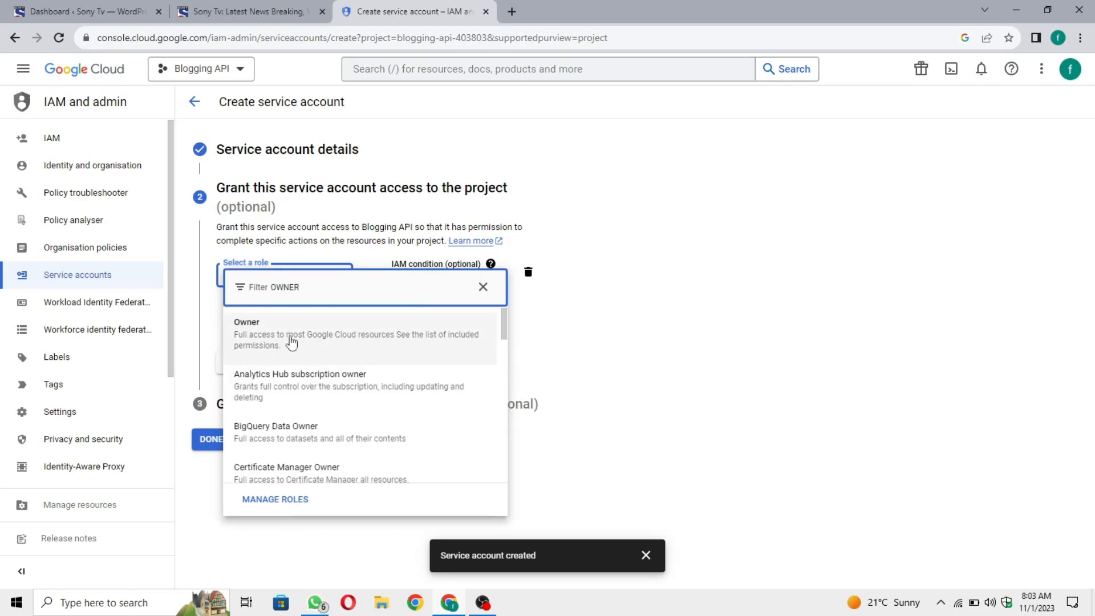
click(363, 344)
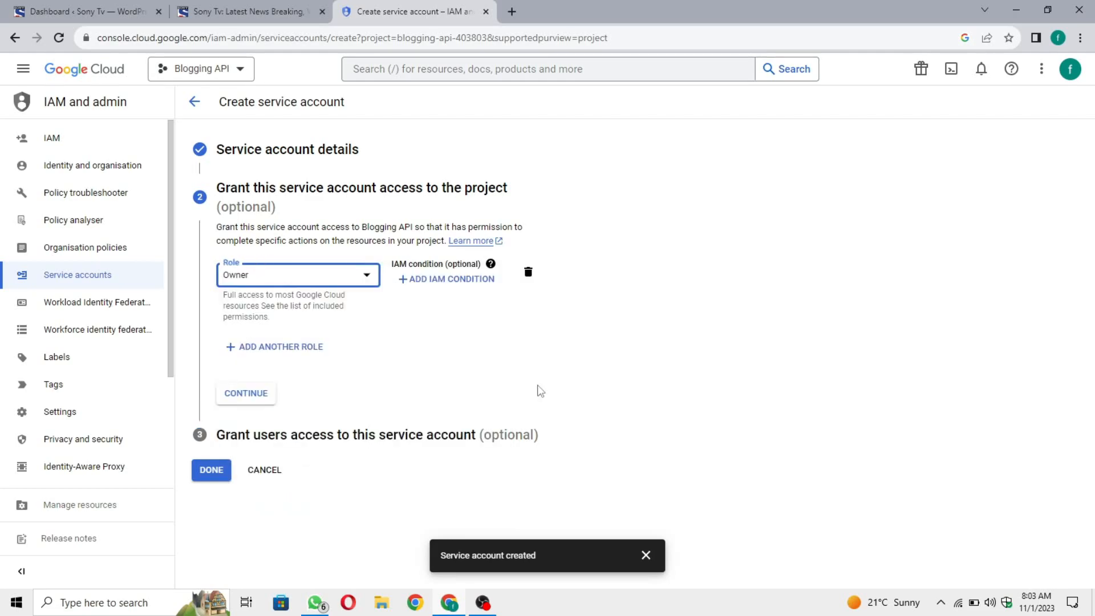
click(251, 399)
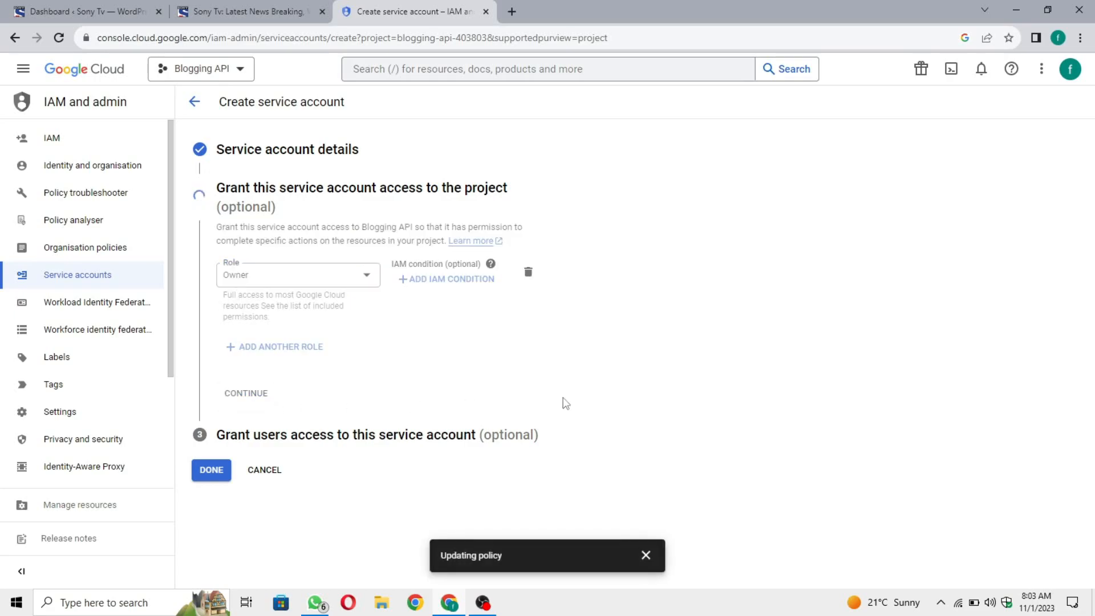
click(210, 432)
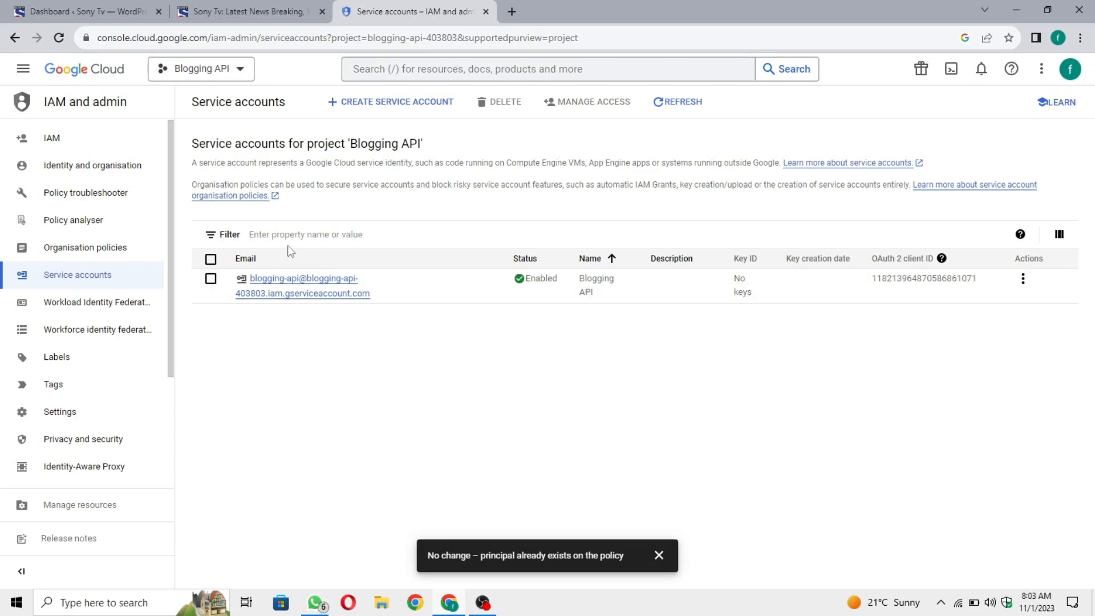
- Create and download a new private key of type JSON for the Blogging API service account
click(1023, 282)
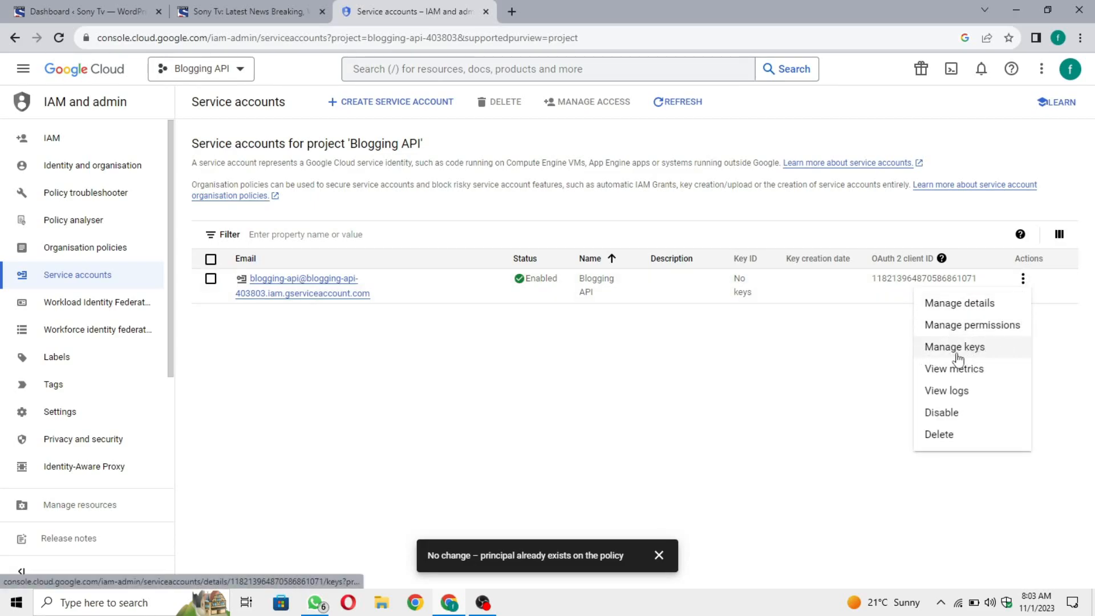
click(982, 357)
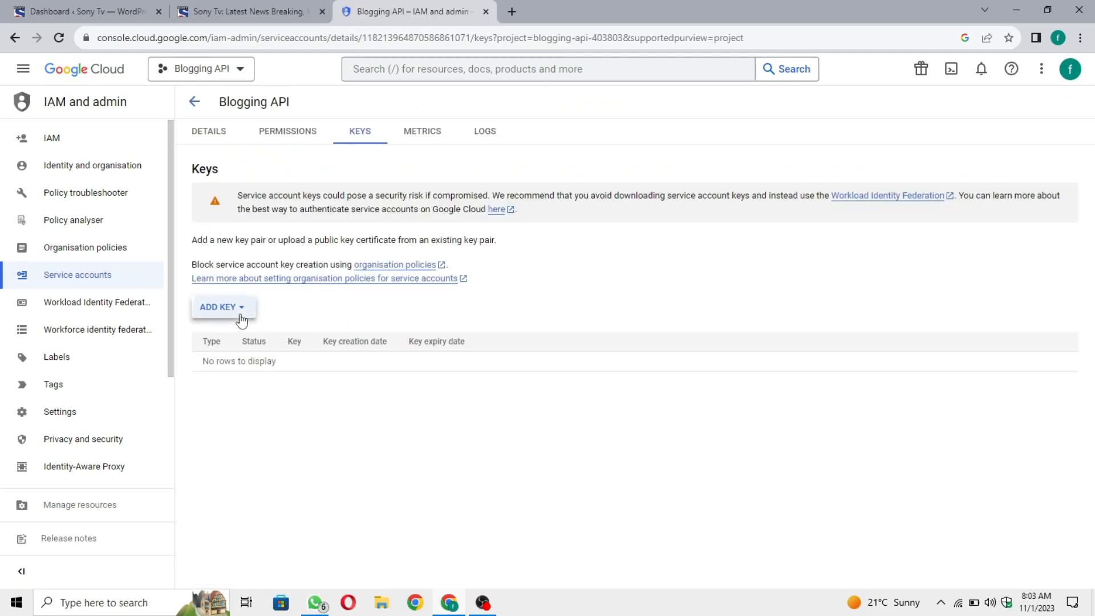
click(240, 319)
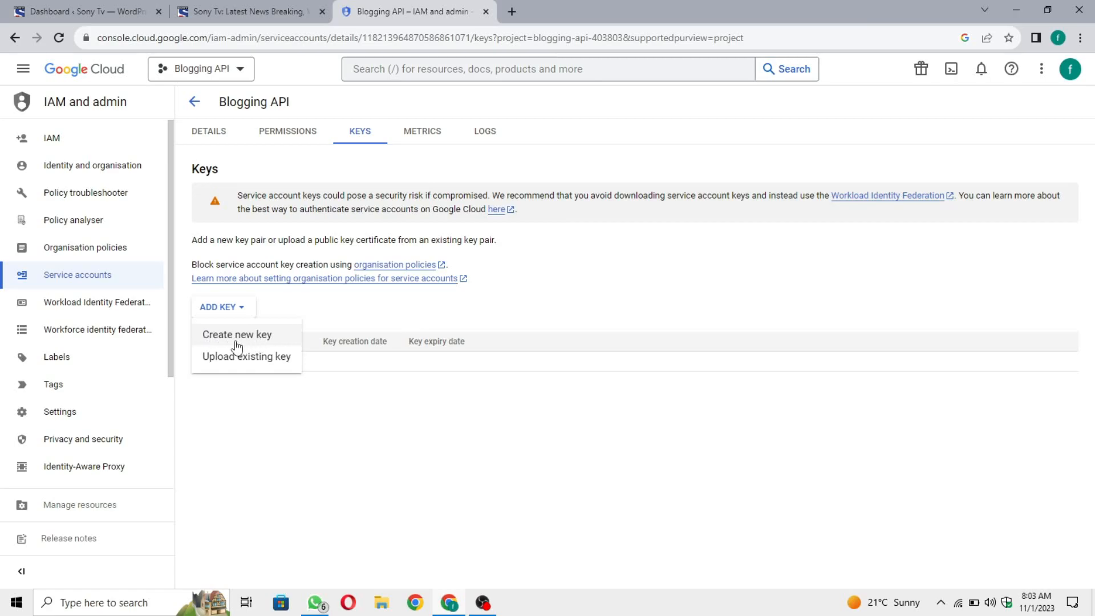
click(264, 335)
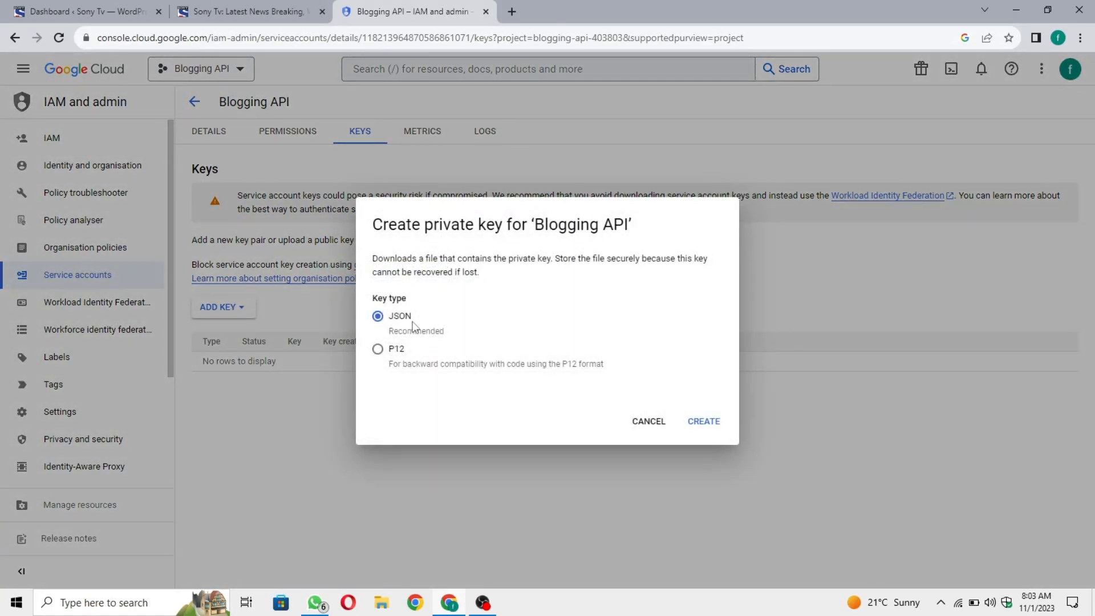
drag(411, 320, 391, 320)
click(411, 322)
drag(415, 331, 383, 329)
click(435, 327)
click(706, 425)
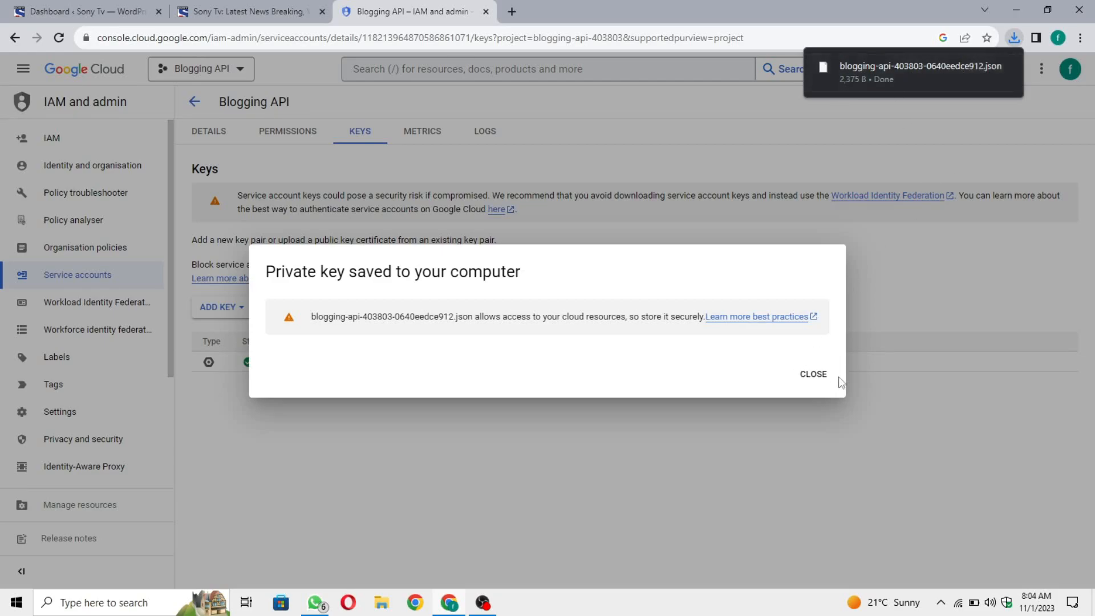
click(813, 374)
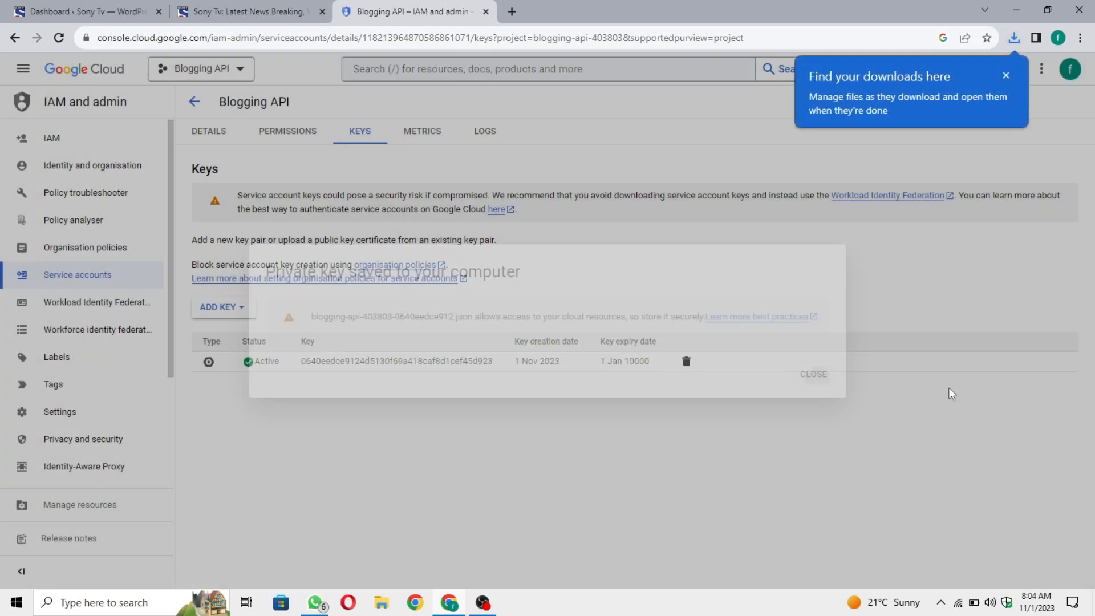
- Copy the service account's email address from its details and open the Google Search Console overview for sonytv.online in a new tab
click(229, 140)
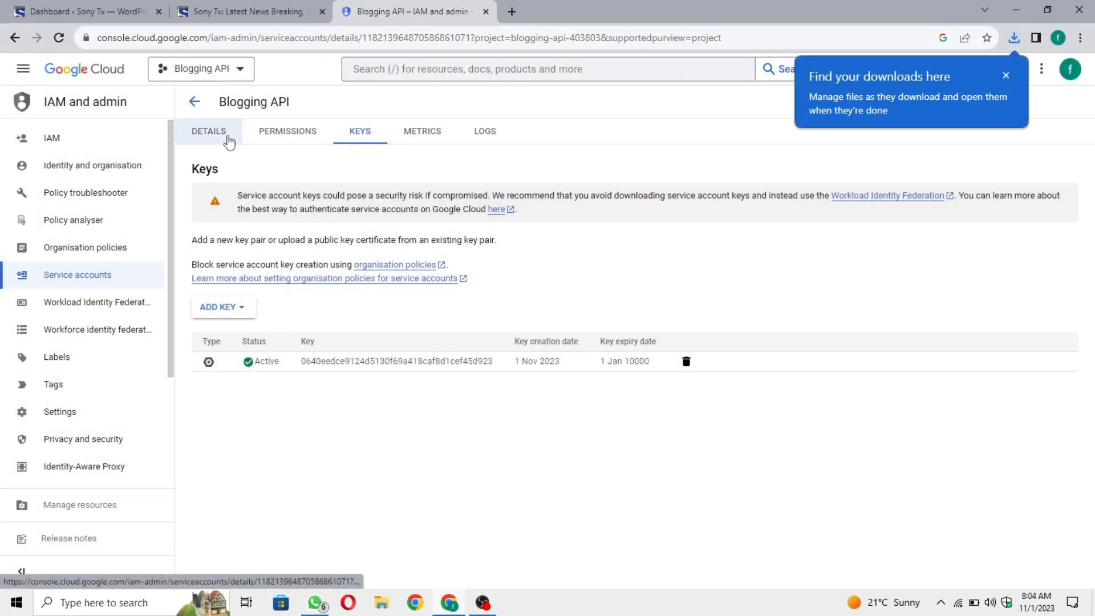
mouse_move(192, 287)
mouse_down()
mouse_move(437, 296)
mouse_move(435, 286)
mouse_move(210, 291)
mouse_up()
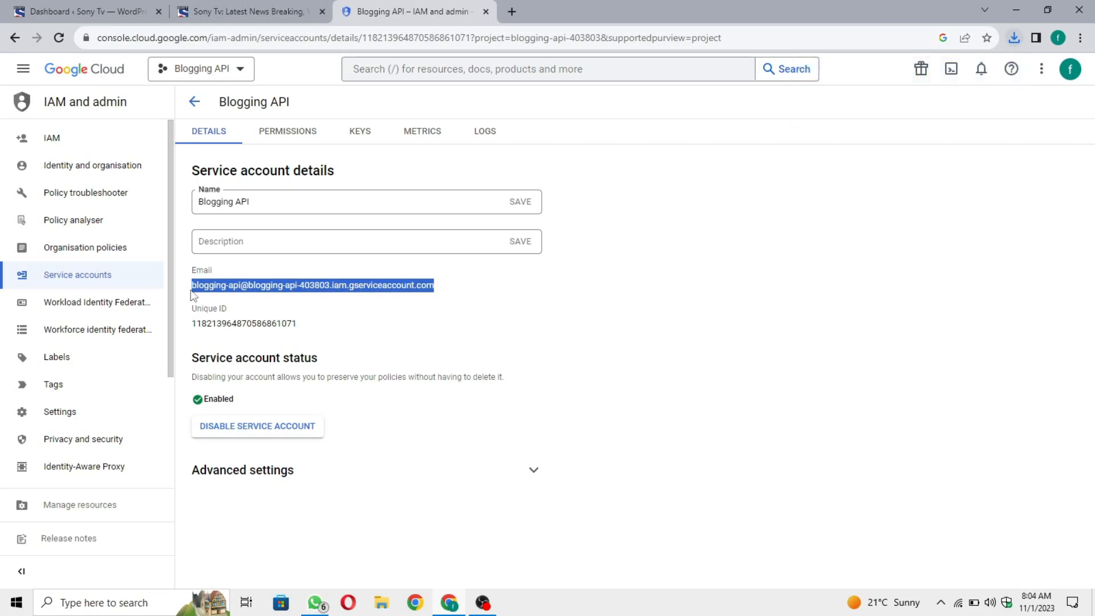
click(511, 11)
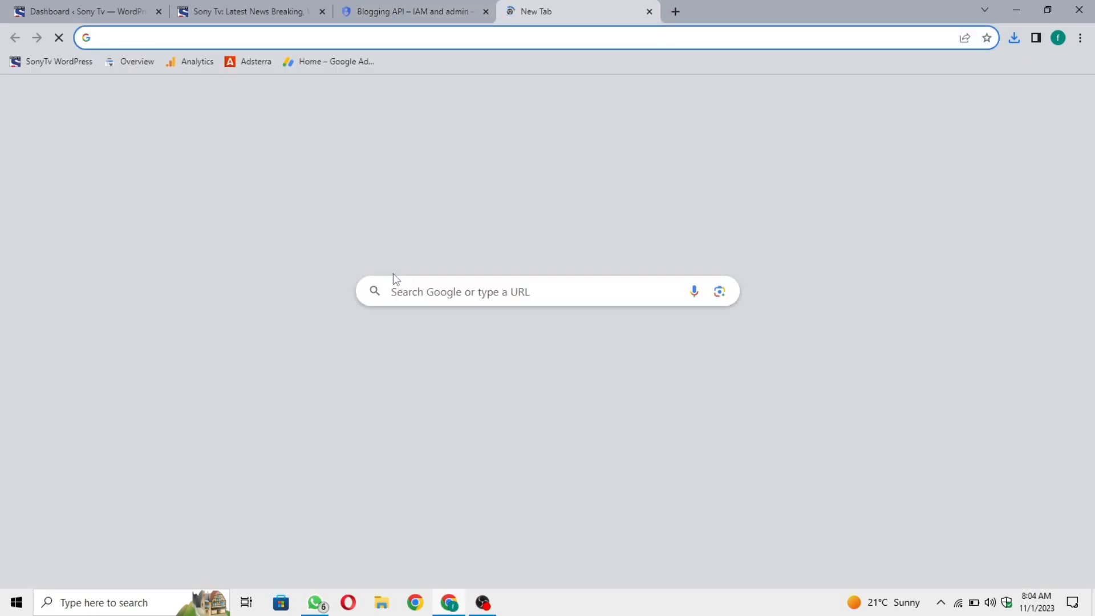
click(126, 60)
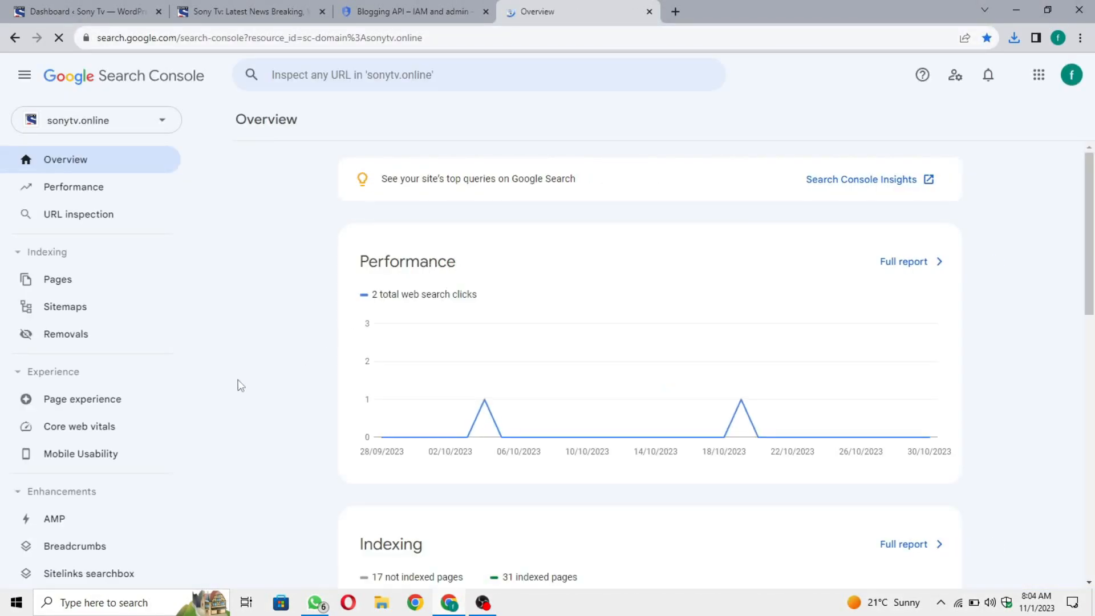
- Open the Users and permissions settings of the sonytv.online property
scroll(154, 422, down, 1)
scroll(152, 445, down, 3)
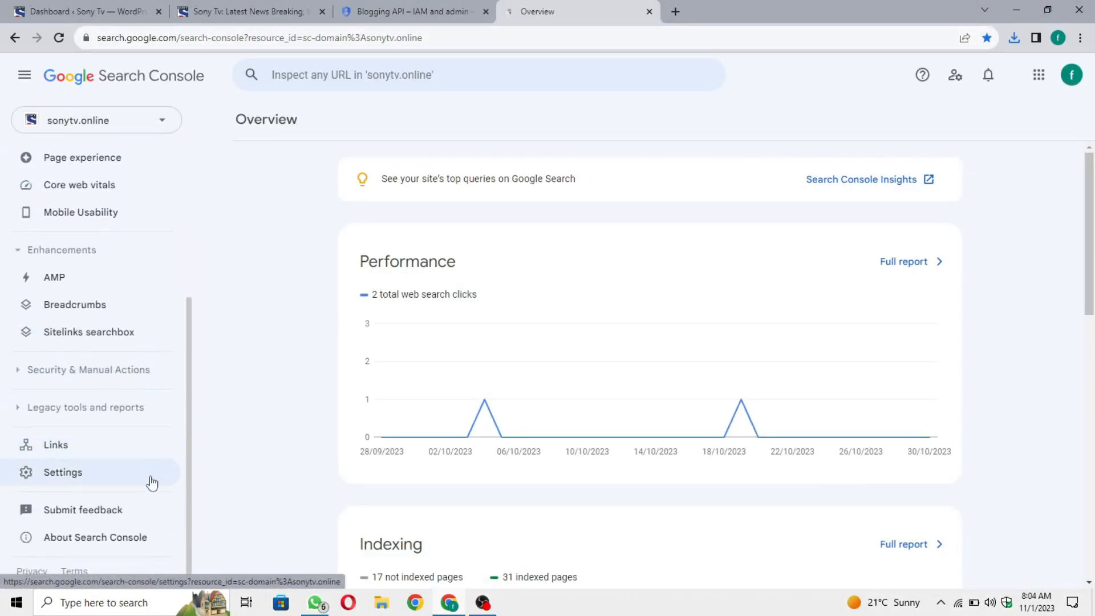
click(105, 484)
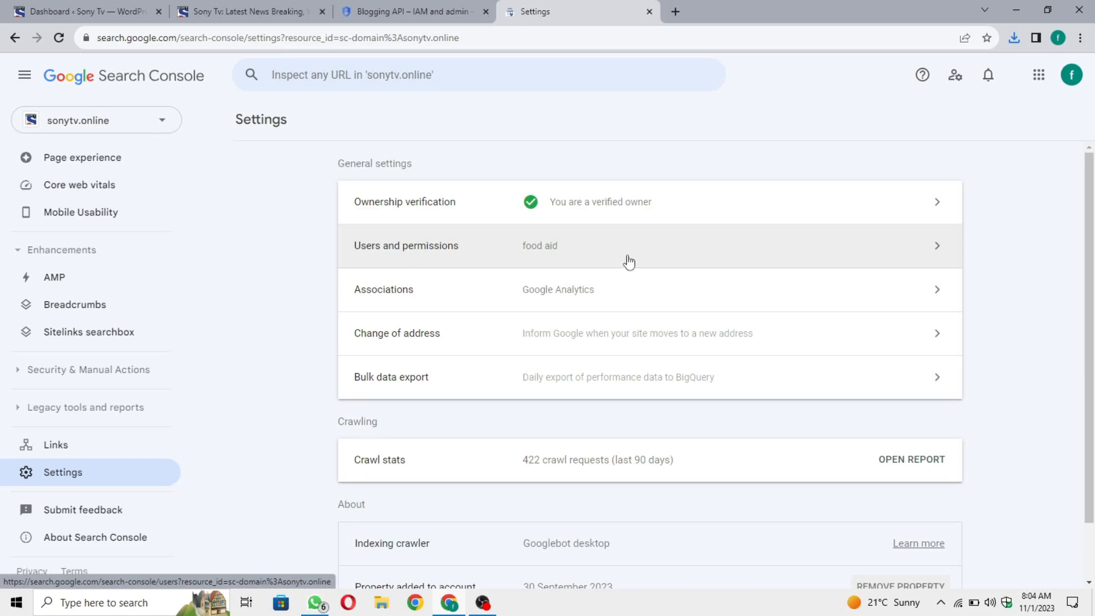
click(656, 256)
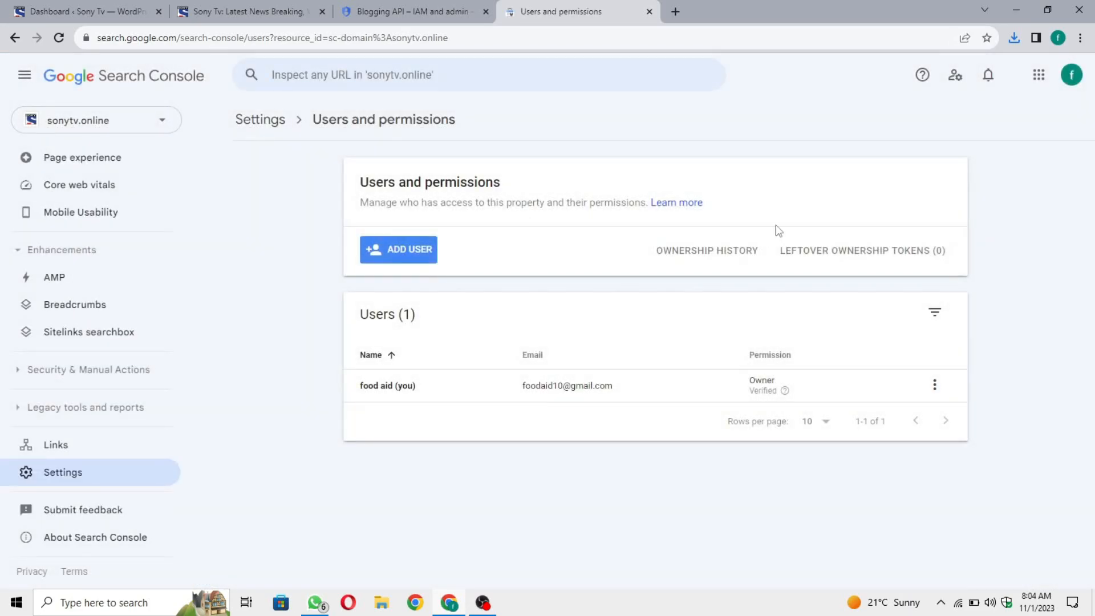
- Add the Blogging API service account's email address from its Google Cloud details as a property user with Full permission
click(425, 262)
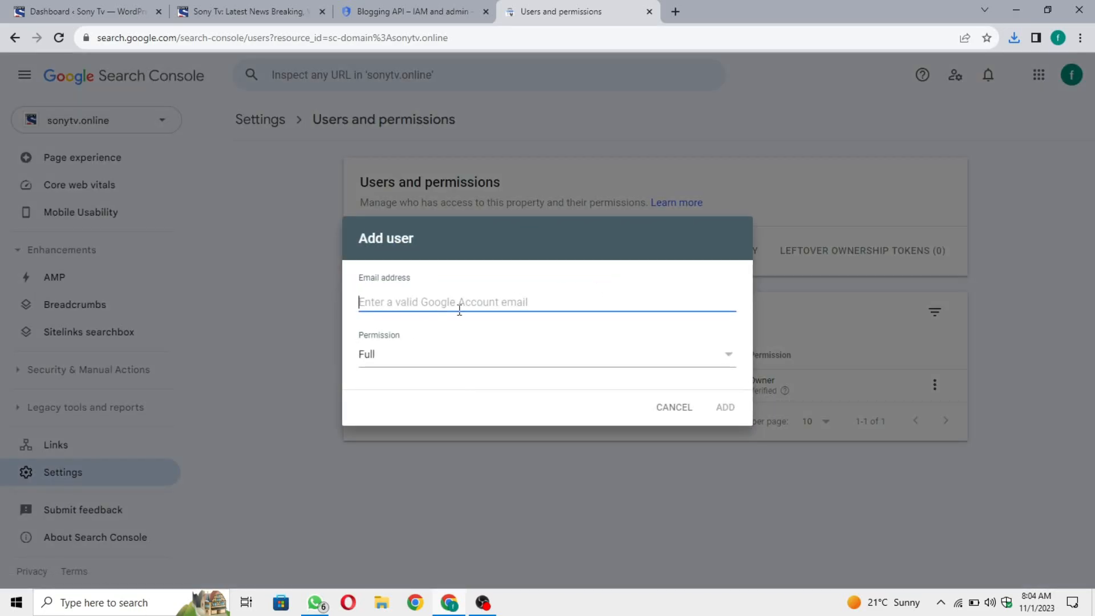
click(447, 8)
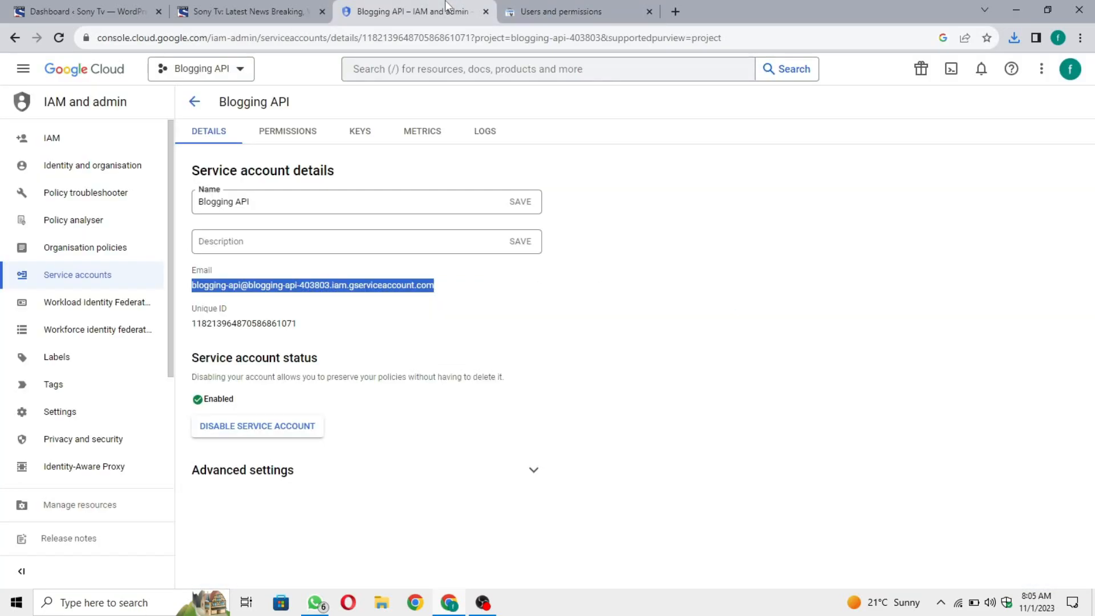
mouse_move(191, 286)
mouse_down()
mouse_move(478, 294)
mouse_move(201, 288)
mouse_up()
triple_click(201, 288)
key(ctrl+c)
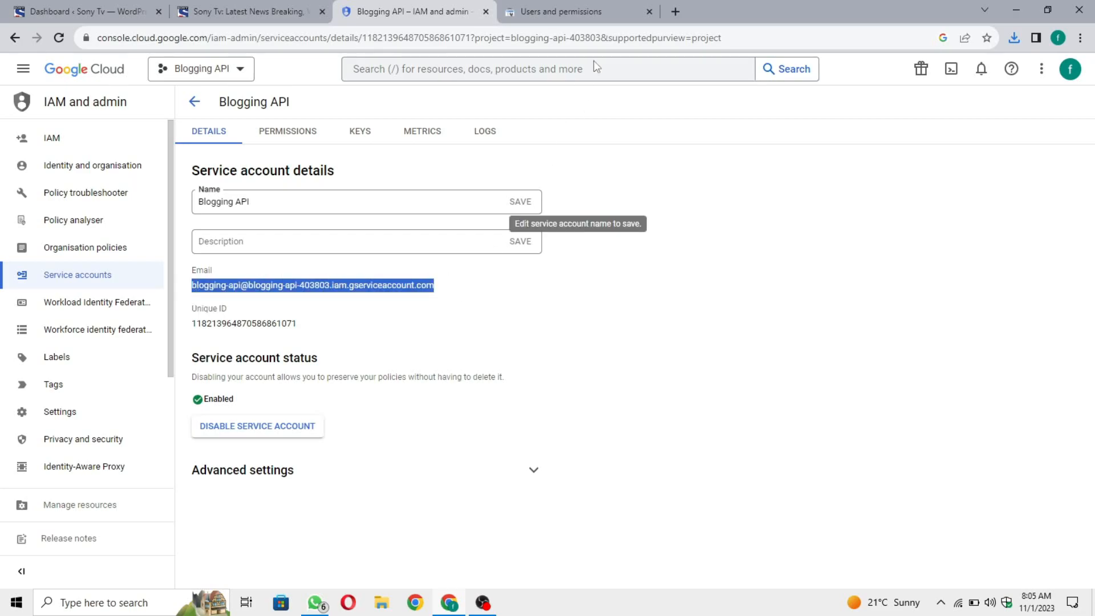
click(616, 8)
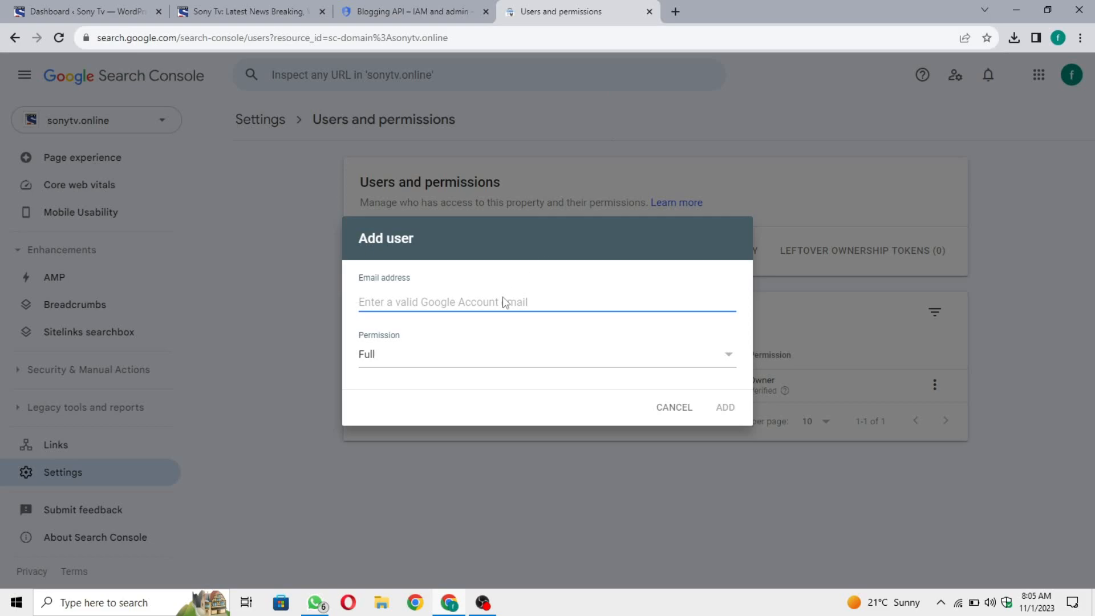
key(ctrl+v)
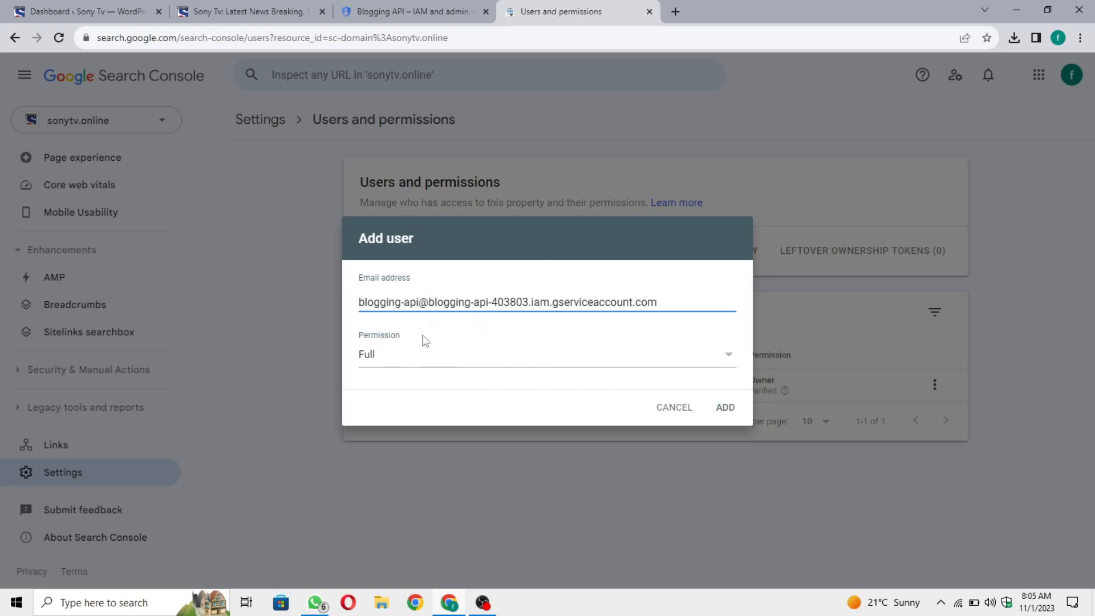
click(726, 409)
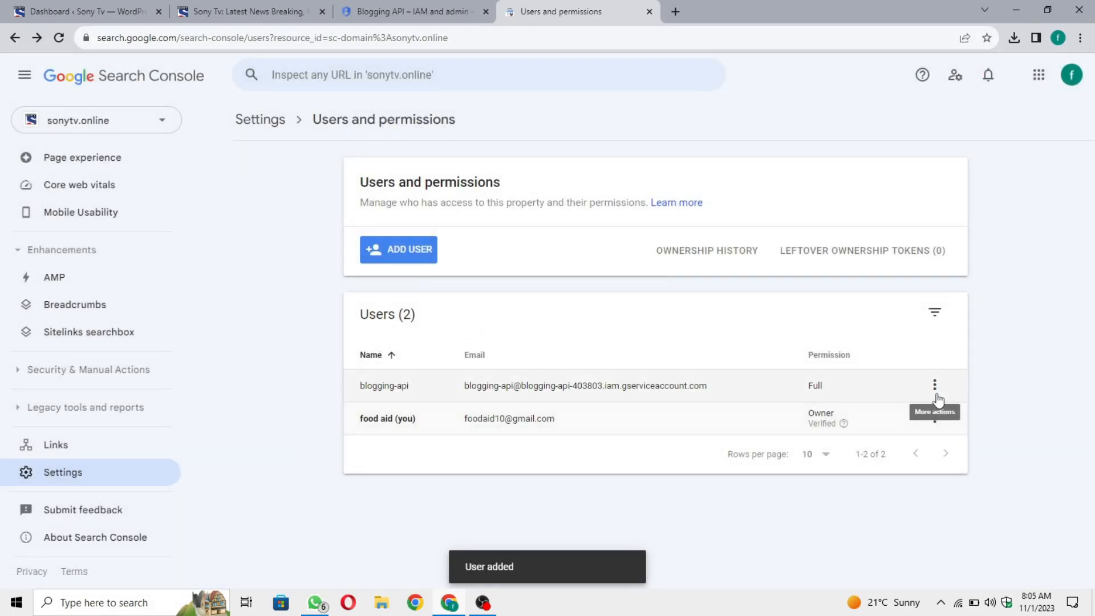
- Change the blogging-api user's permission to Owner and save it
click(934, 385)
click(1011, 393)
click(933, 393)
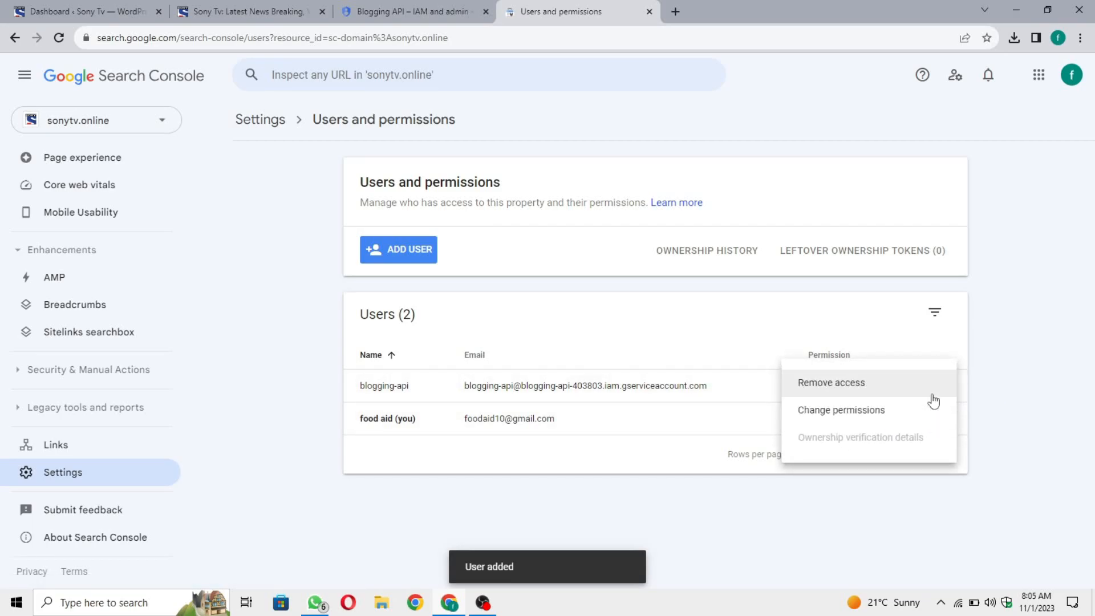
click(896, 418)
click(458, 348)
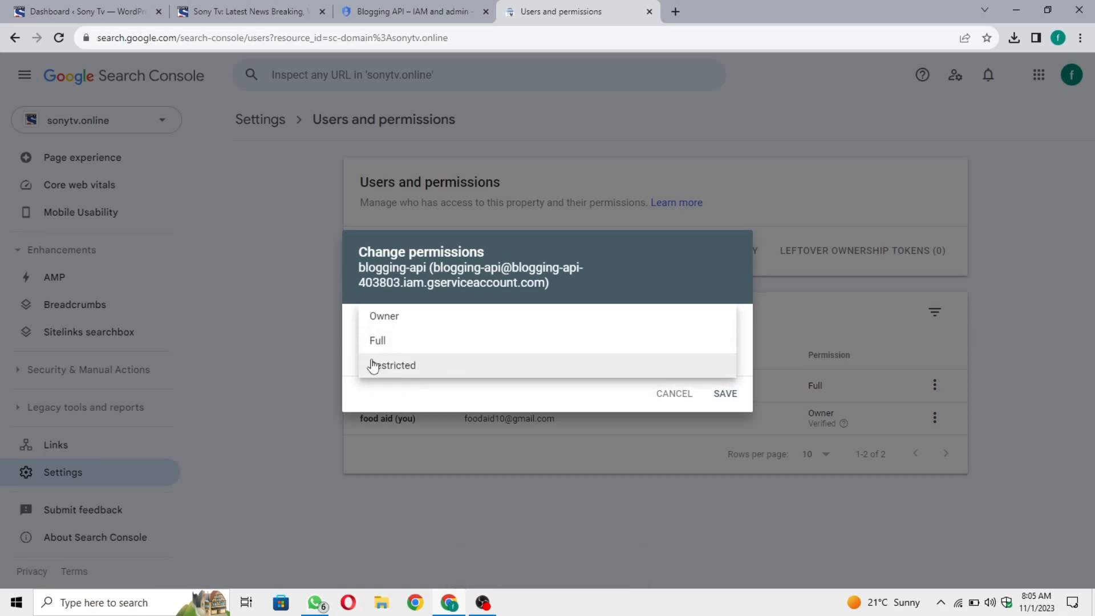
click(374, 315)
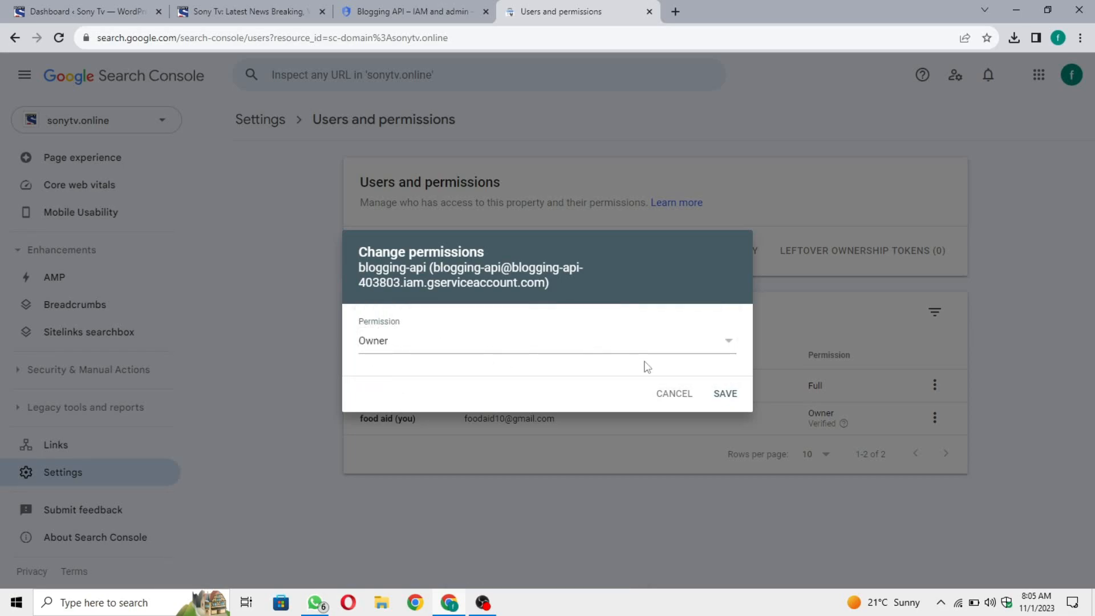
click(734, 395)
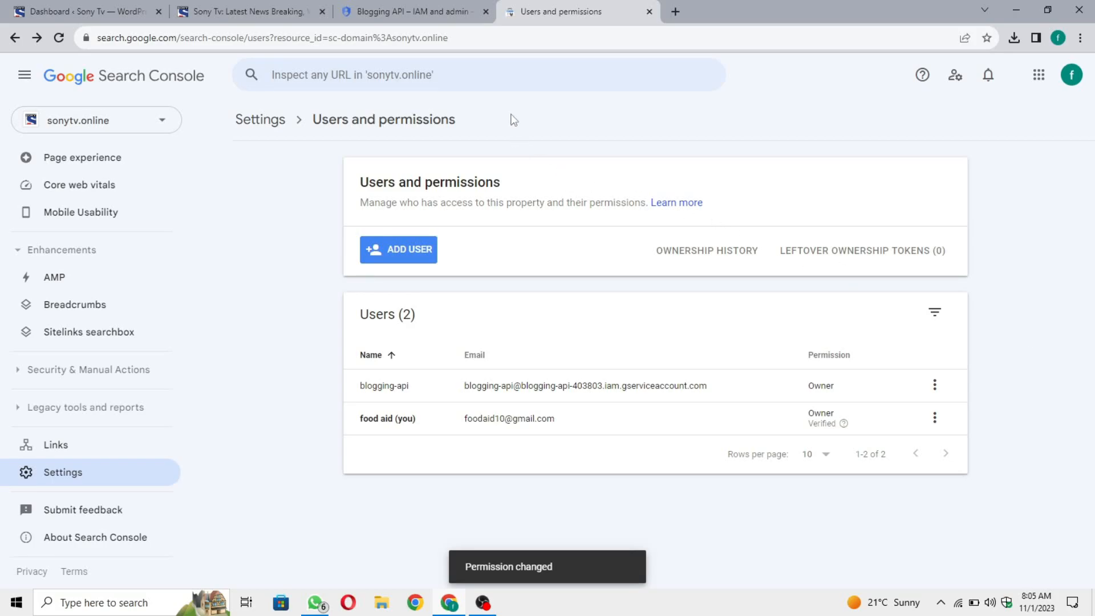
- Switch to Google Cloud, open the API Library for the Blogging API project and search it for "Indexing Api"
key(ctrl+shift+Tab)
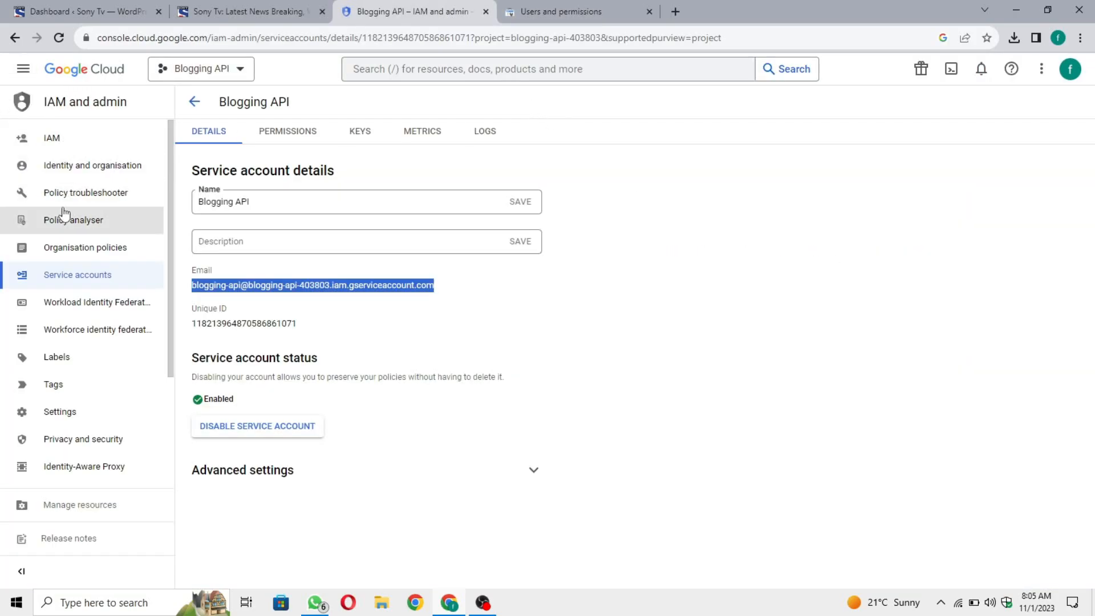
click(22, 79)
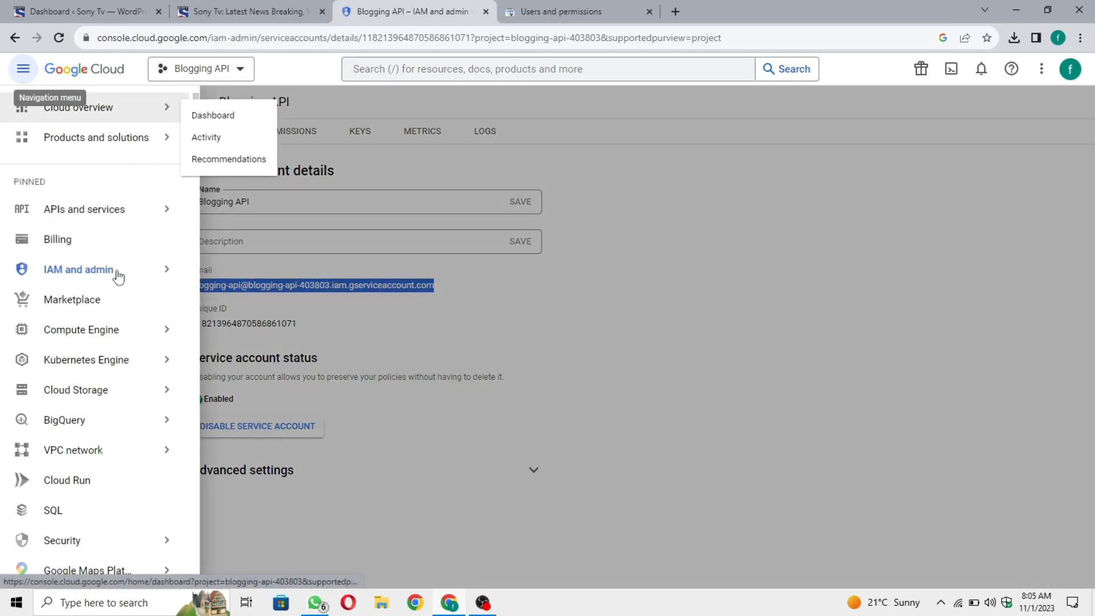
mouse_move(53, 214)
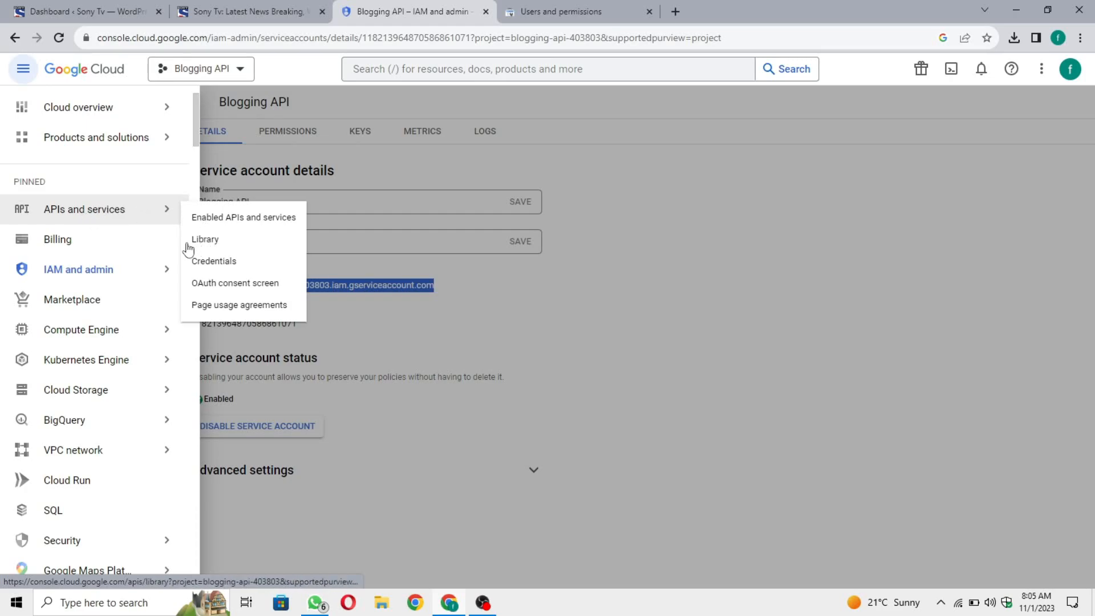
click(246, 244)
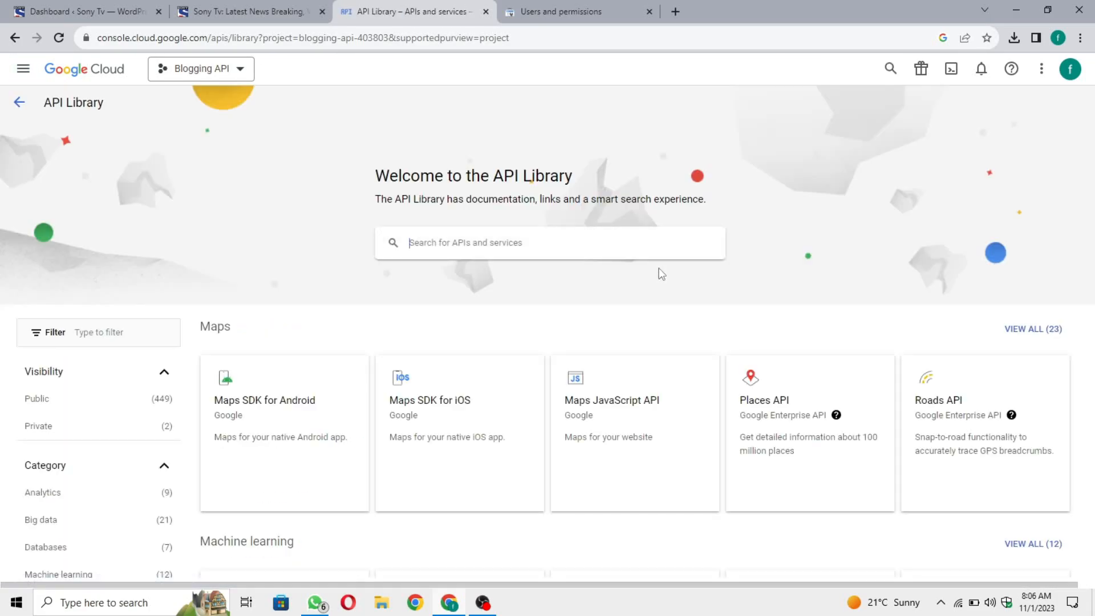
text(Indexing Api)
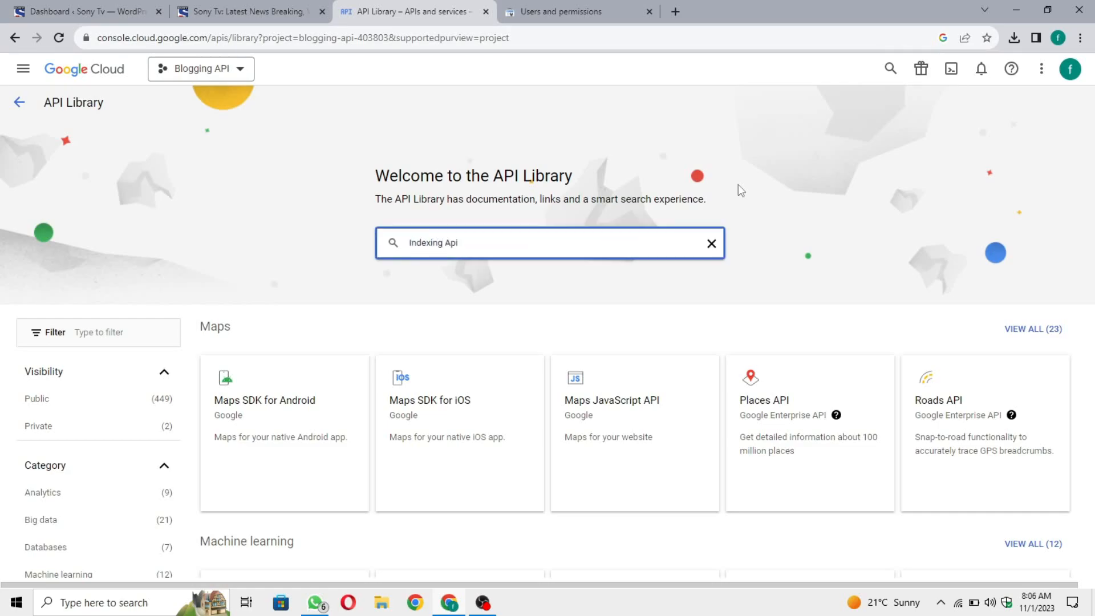
key(Return)
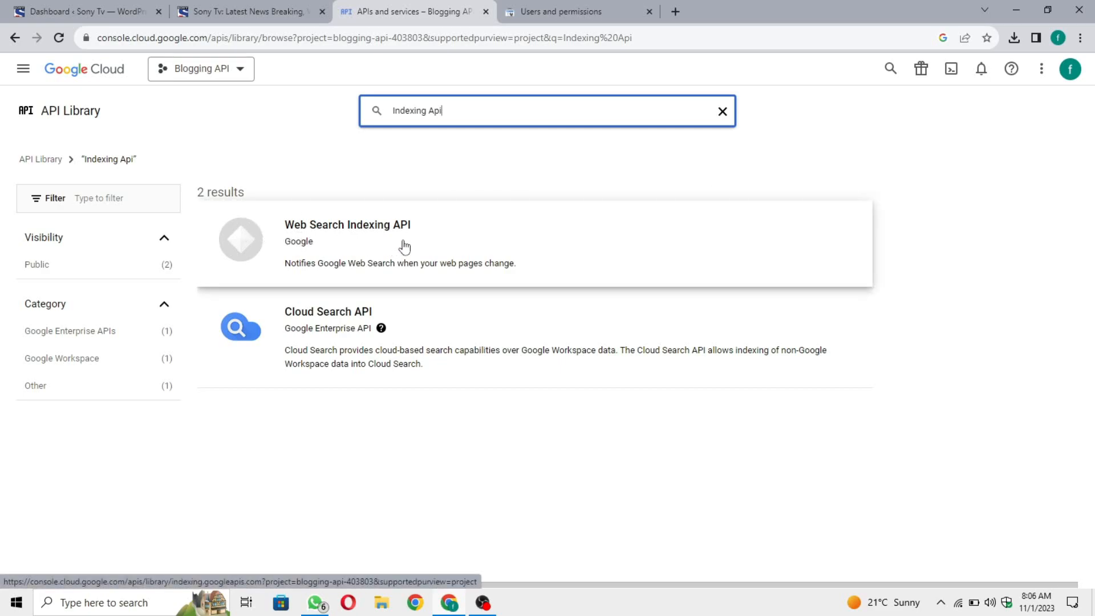
- Enable the Web Search Indexing API for the project and return to the APIs & Services overview
click(453, 241)
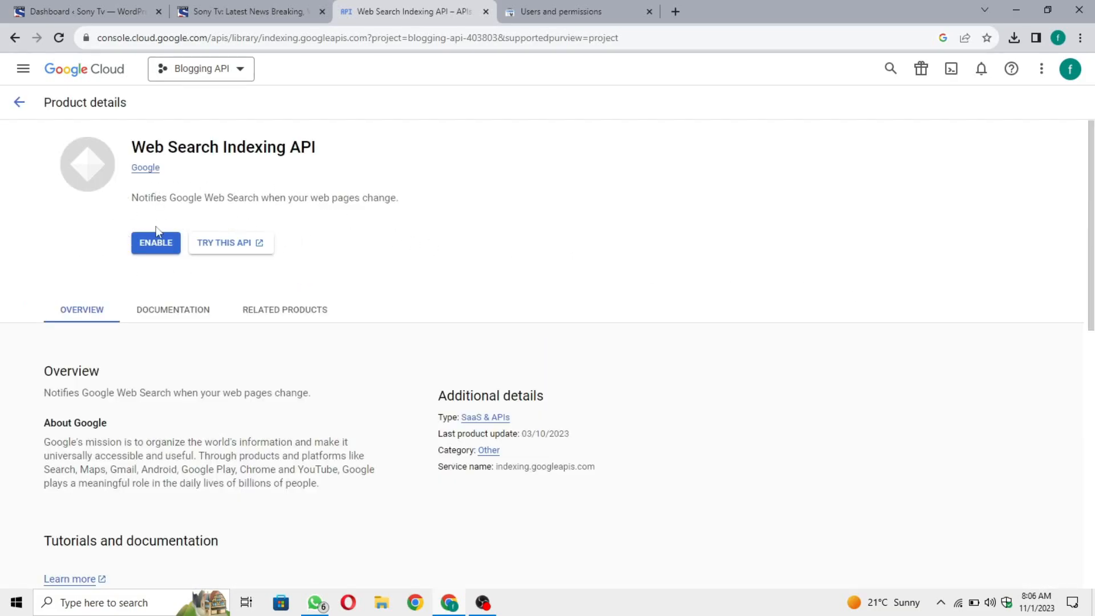
click(158, 255)
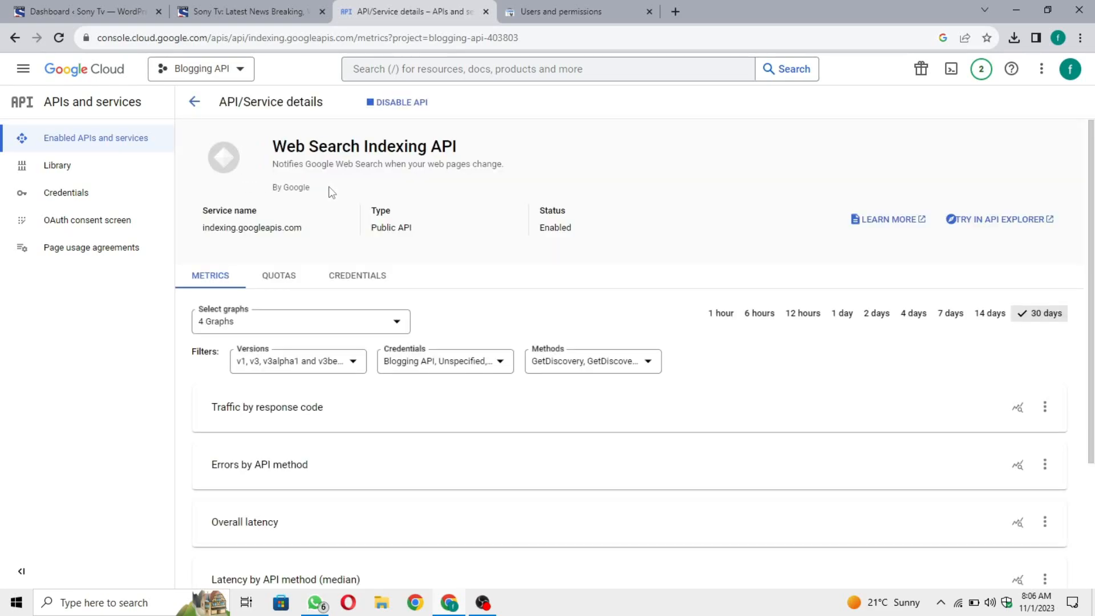
scroll(429, 182, down, 3)
scroll(428, 191, up, 3)
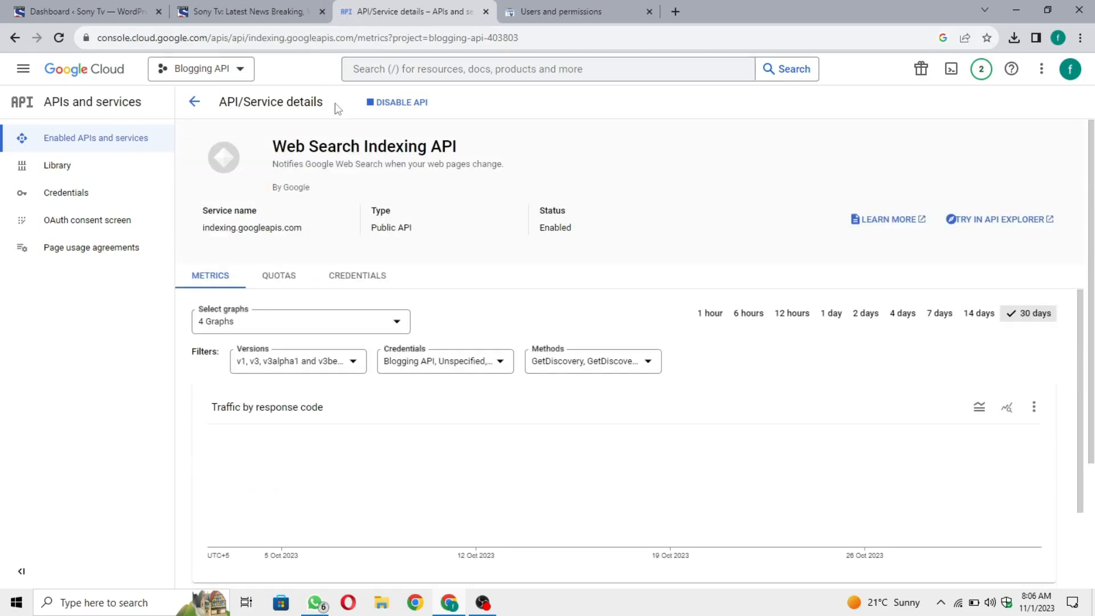
click(194, 101)
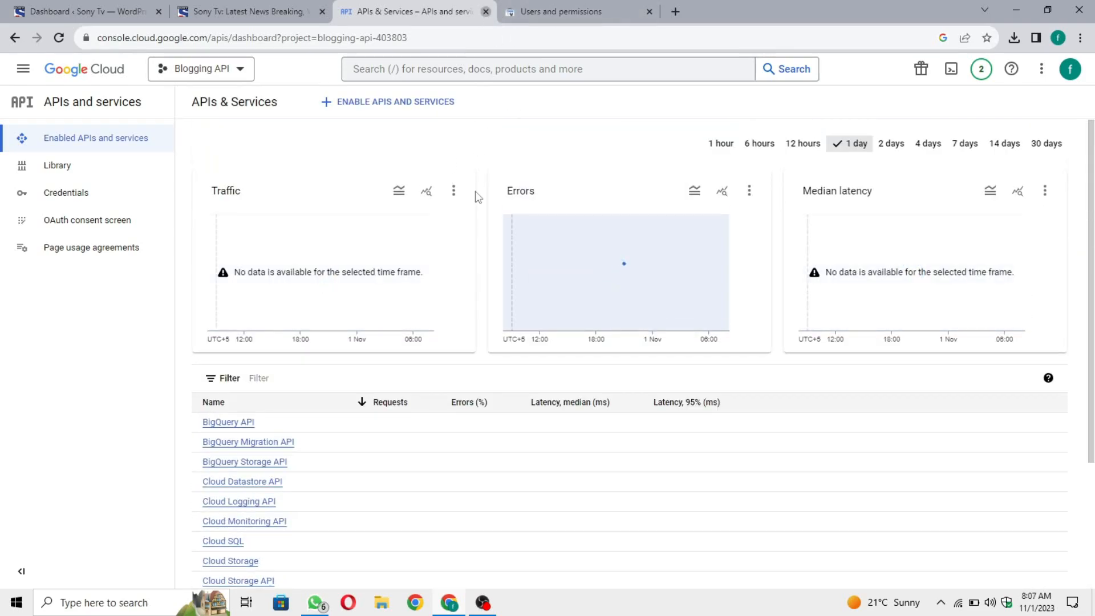
- Close the Google Cloud and Search Console pages and open the Add Plugins page in the WordPress dashboard
click(485, 12)
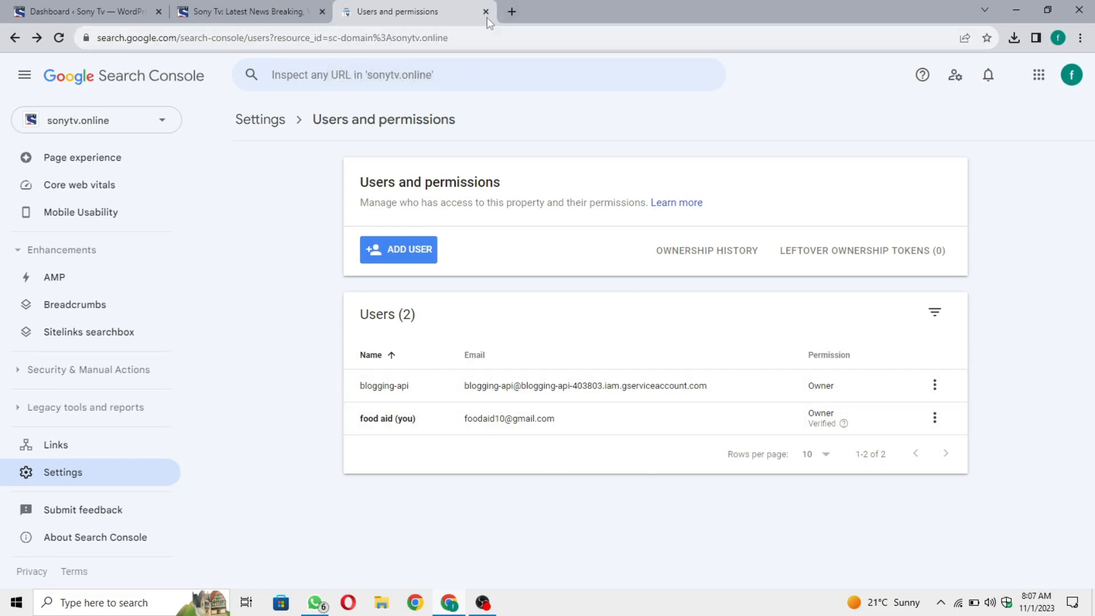
click(485, 11)
click(112, 6)
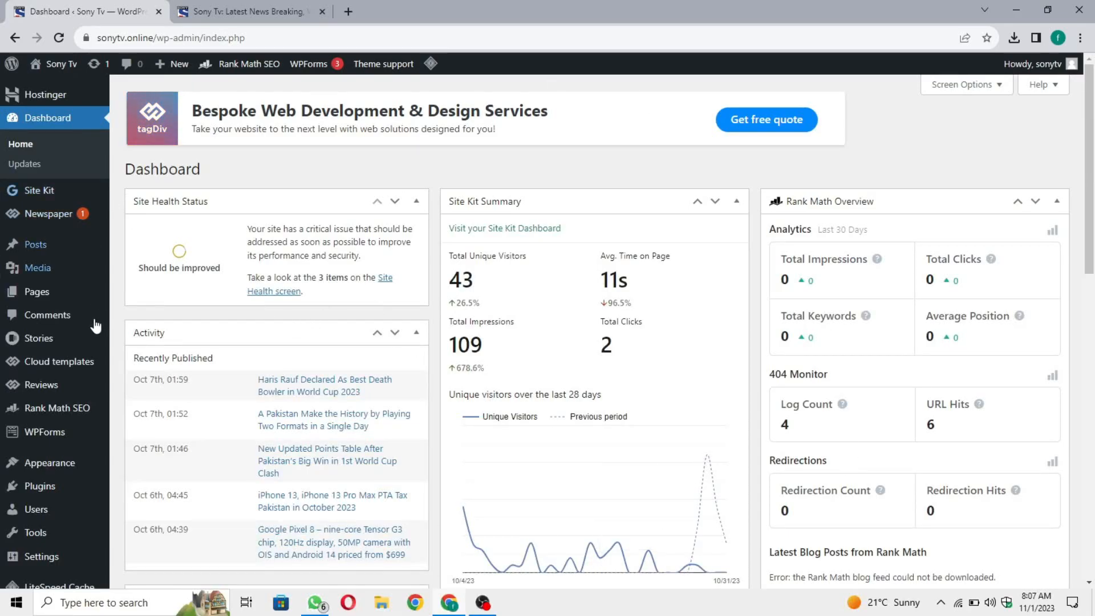
mouse_move(38, 492)
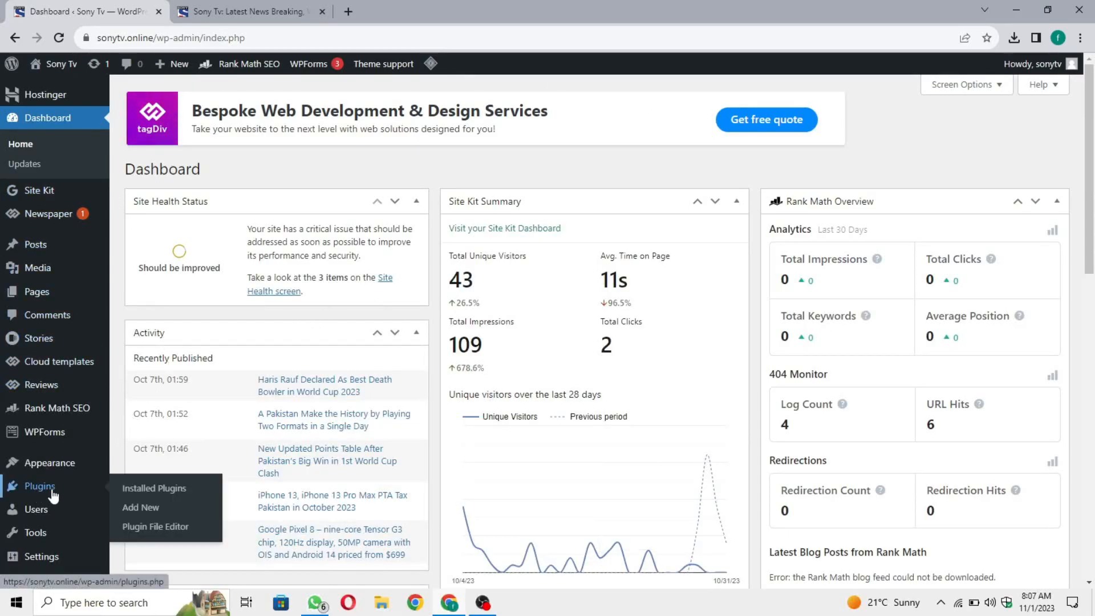
click(71, 493)
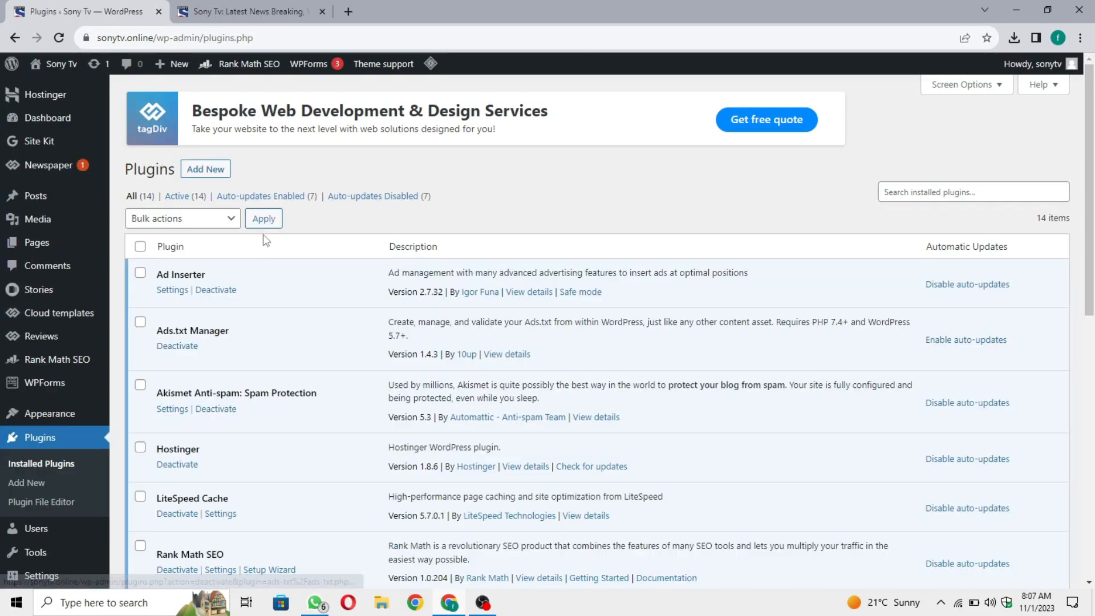
click(205, 169)
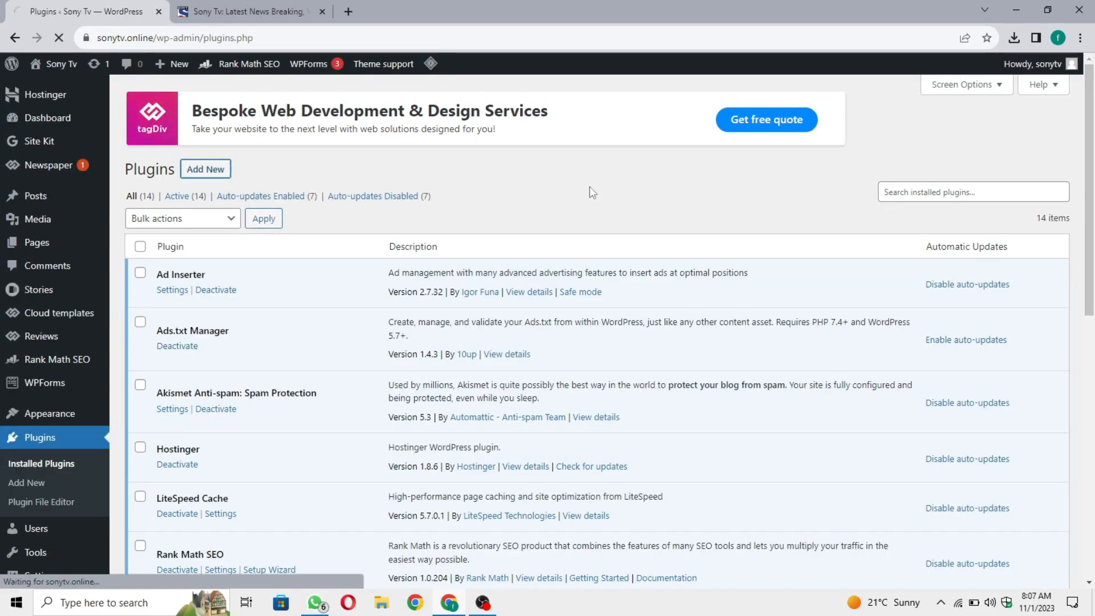
- Search the plugins for "instant indexing", then install and activate Instant Indexing for Google by Rank Math
text(instant)
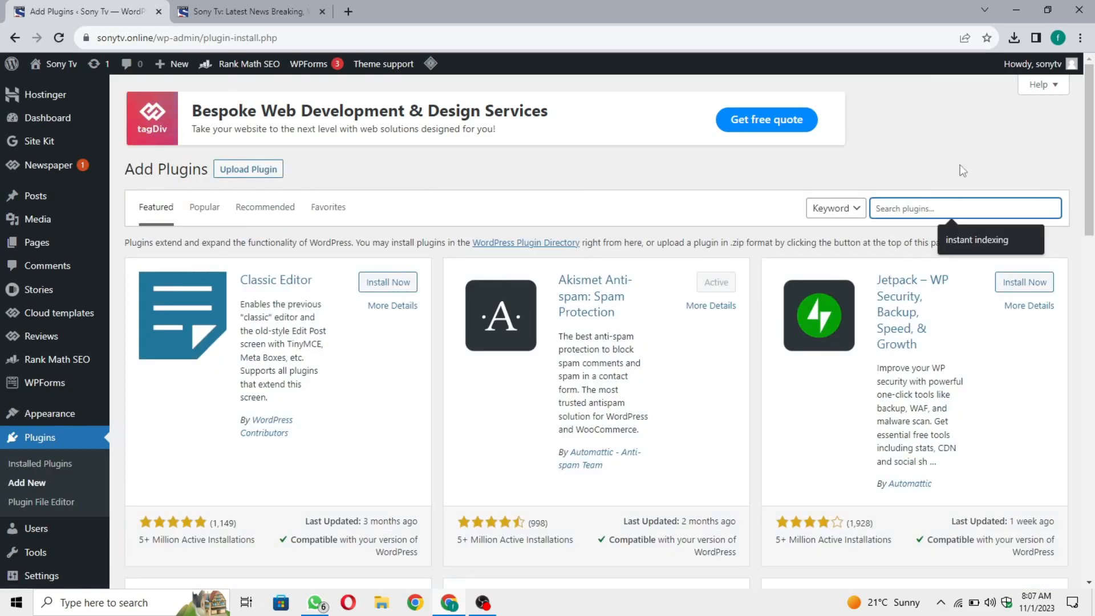
key(Down)
key(Return)
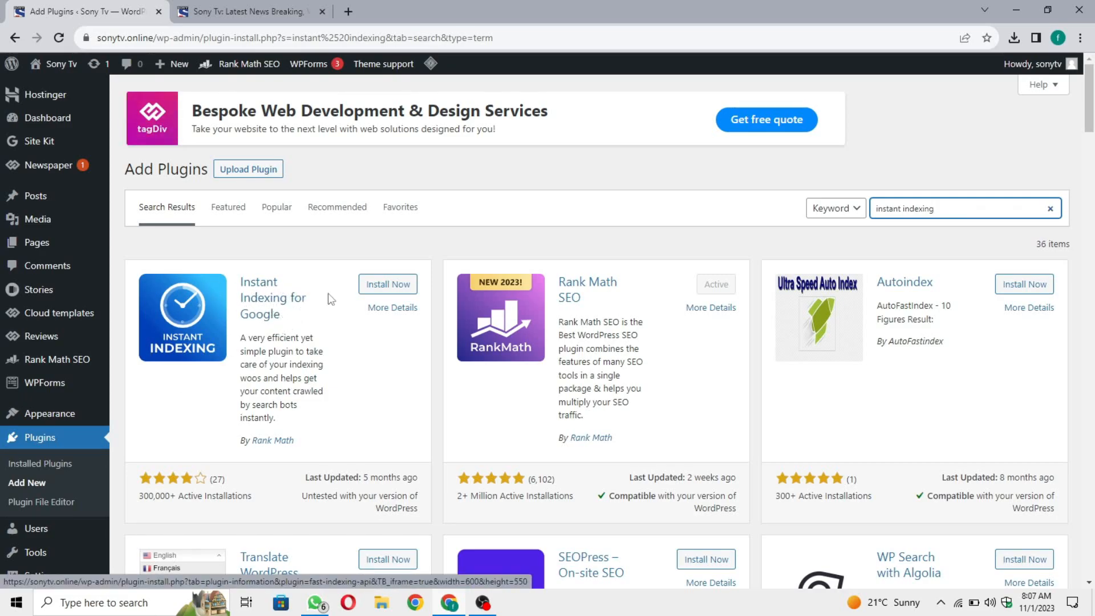
click(386, 285)
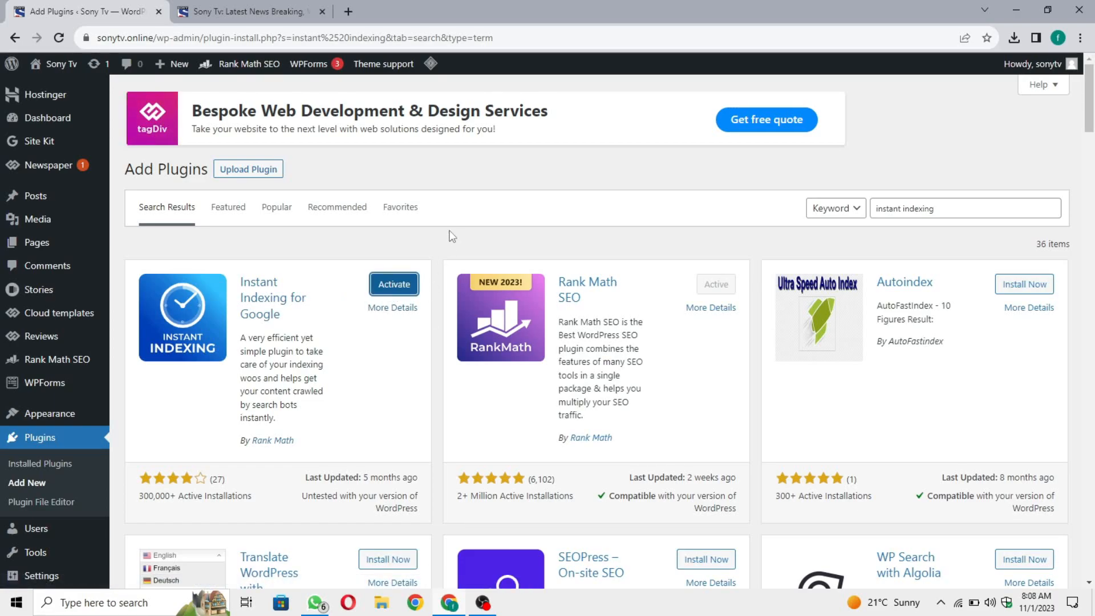
click(384, 292)
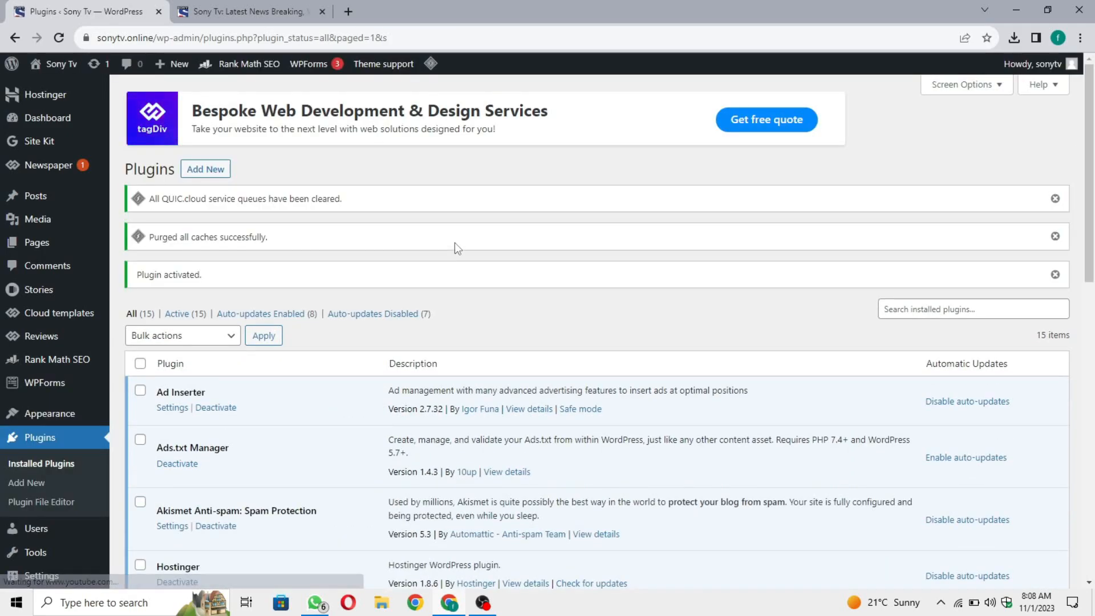
- Look over the installed plugins and open the Instant Indexing page of Rank Math SEO
scroll(525, 288, down, 11)
scroll(425, 352, up, 7)
scroll(379, 283, up, 4)
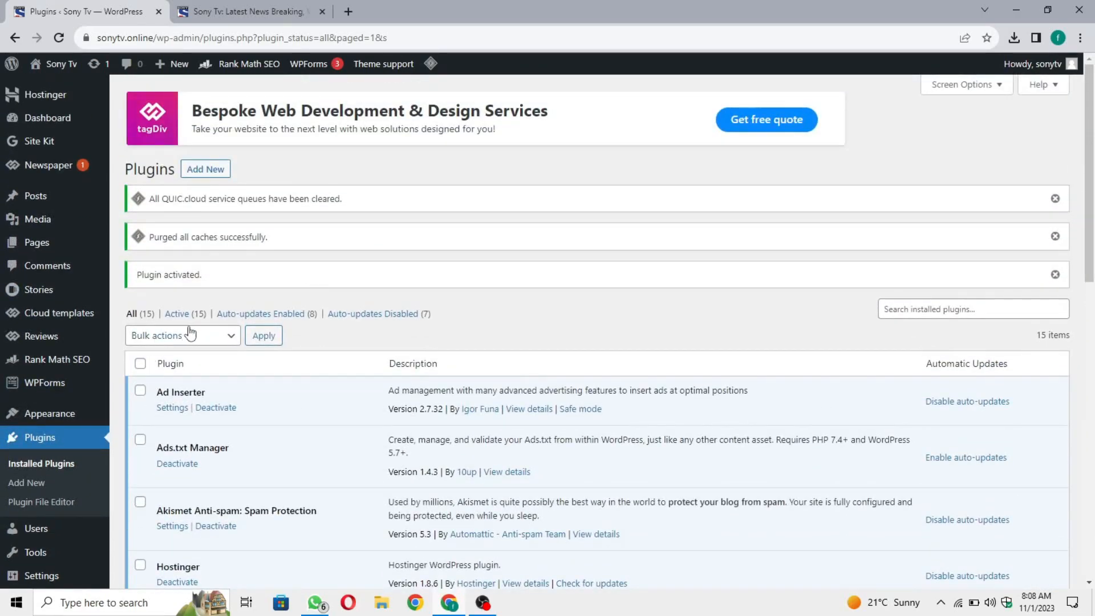
mouse_move(80, 364)
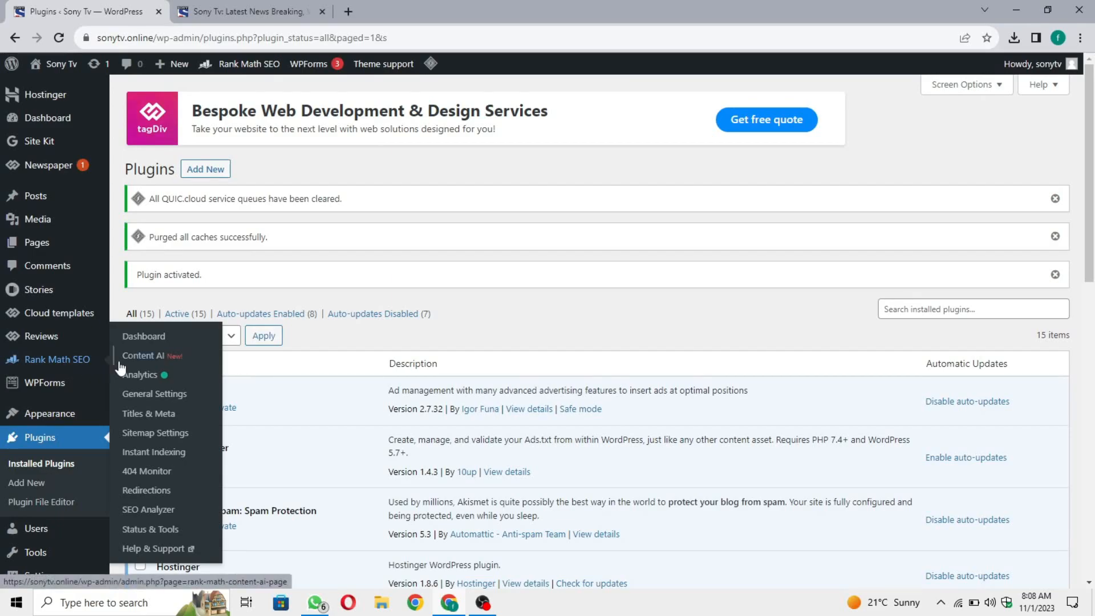
click(177, 453)
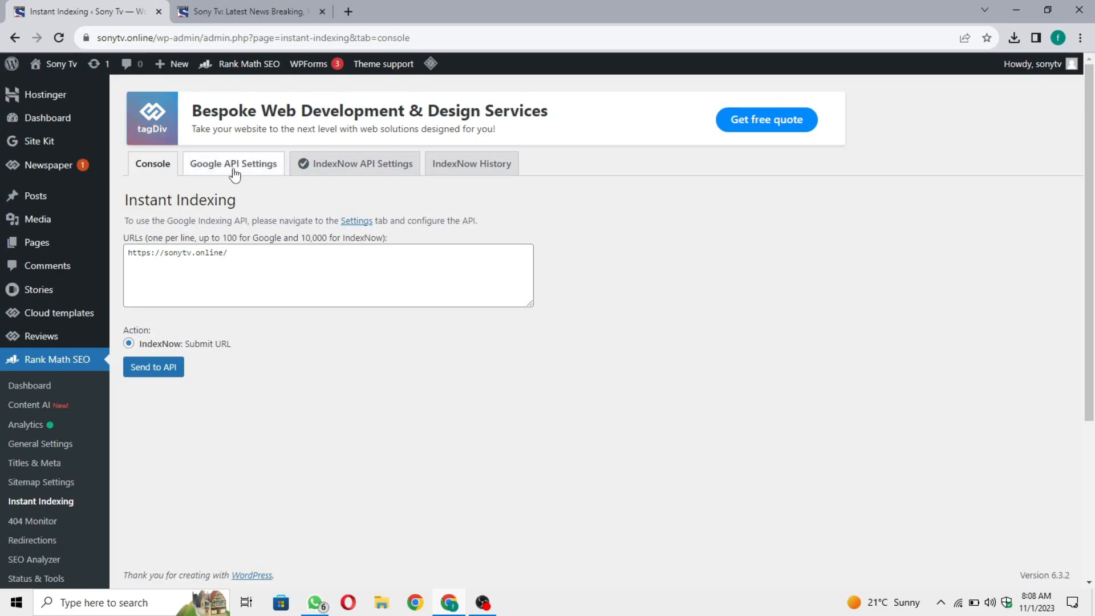
- Open the Google API settings and choose the blogging-api JSON file from Downloads as the Google JSON key upload
click(239, 167)
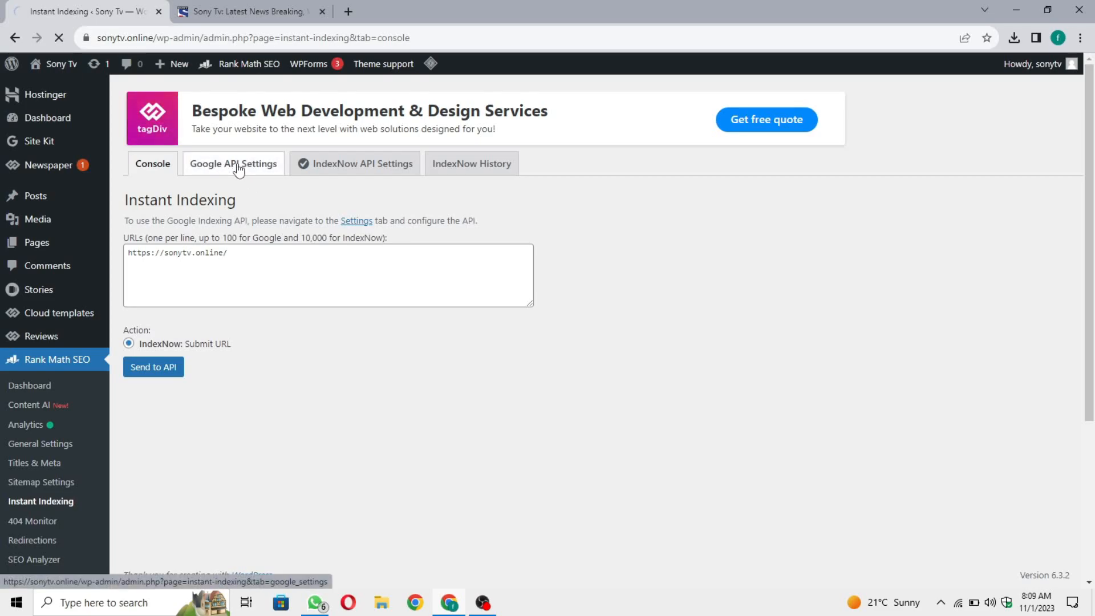
click(337, 249)
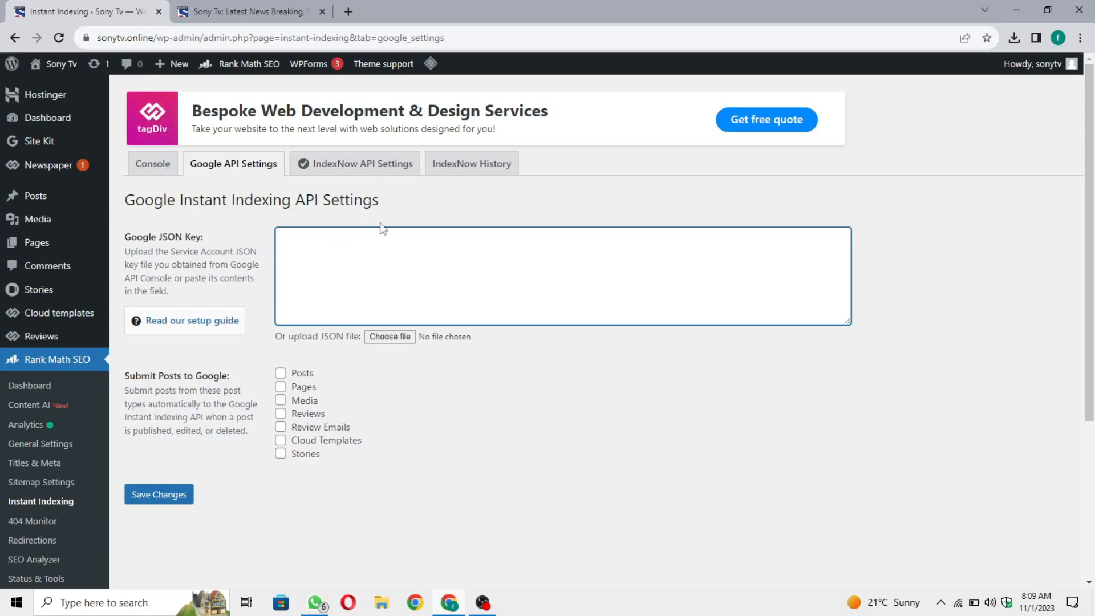
click(499, 220)
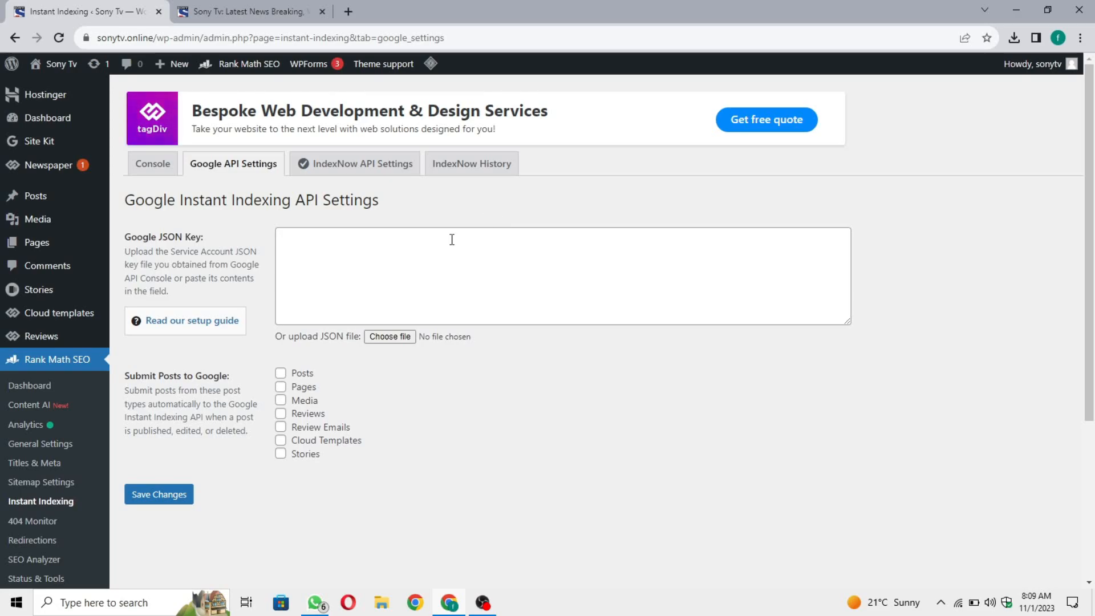
click(413, 342)
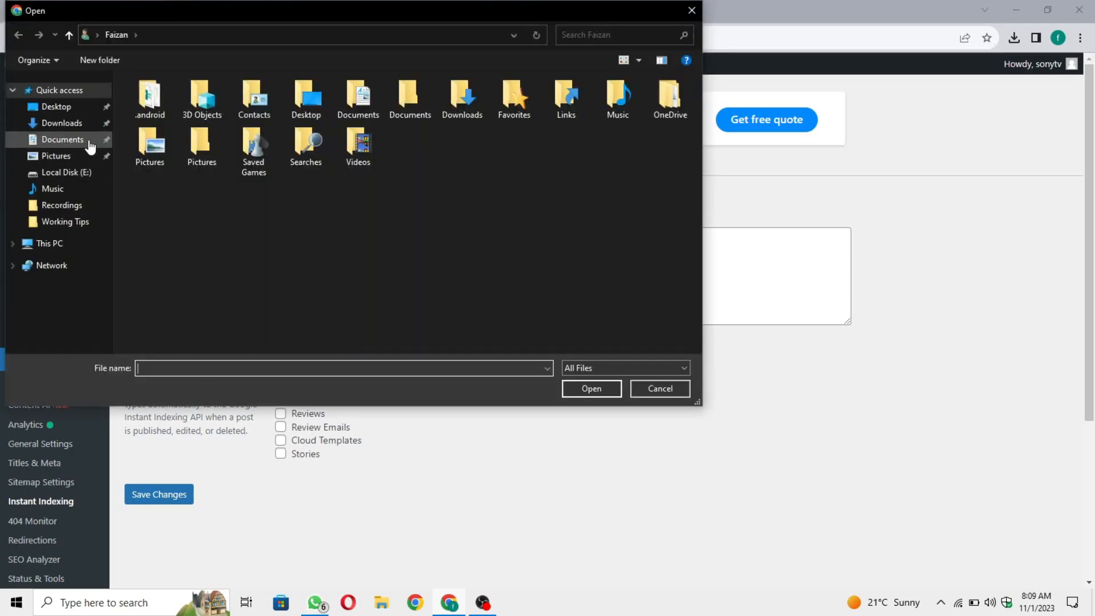
click(68, 124)
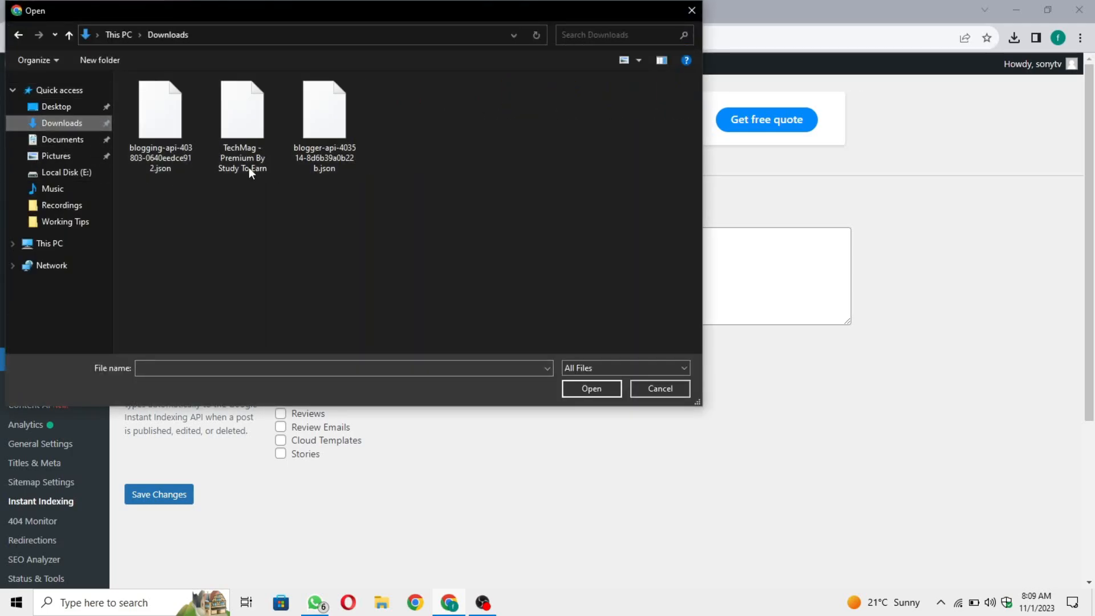
click(149, 146)
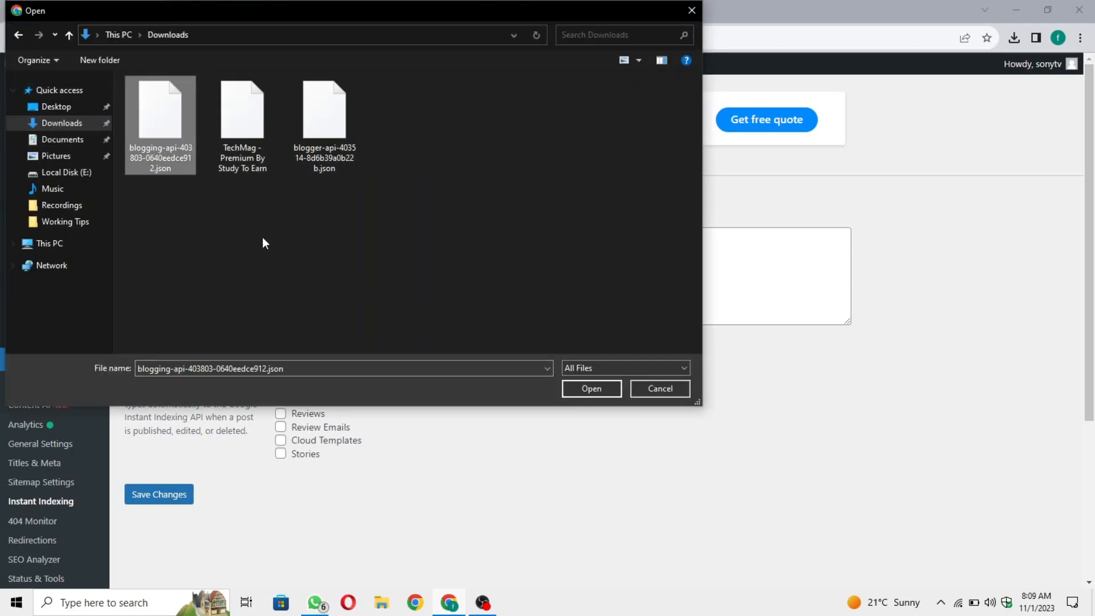
double_click(149, 150)
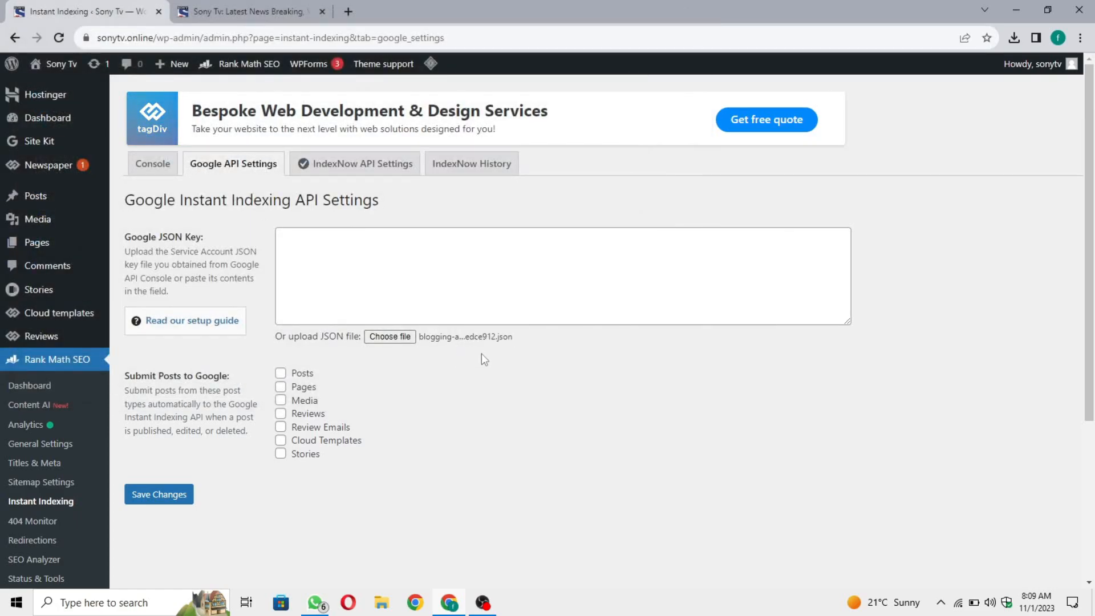
- Enable automatic submission to Google for Posts, Pages and Stories, and save the Google API settings
click(303, 374)
click(305, 401)
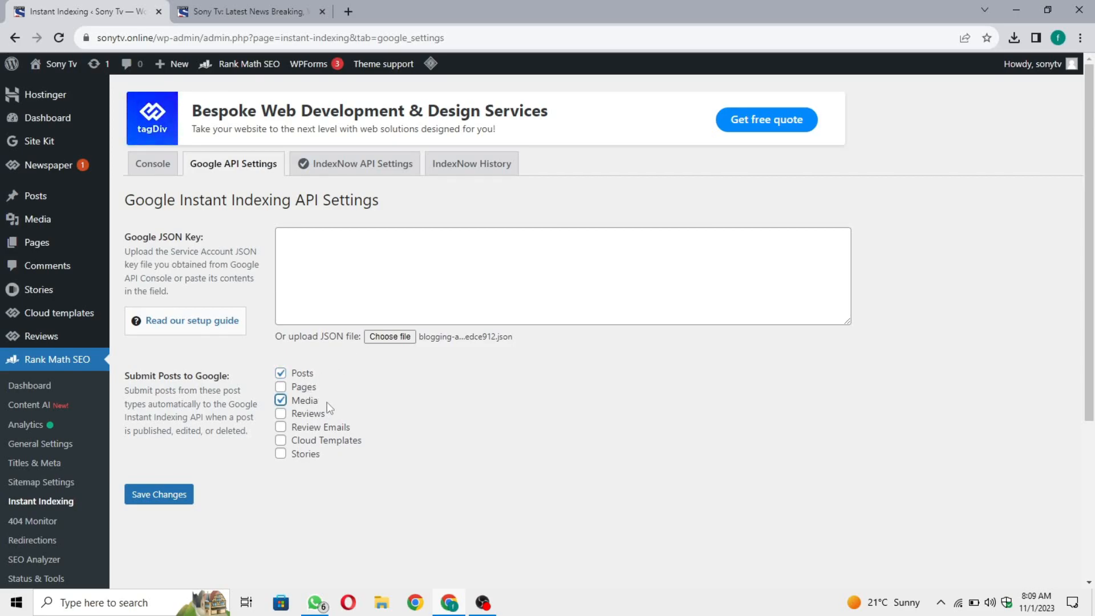
click(310, 387)
click(308, 400)
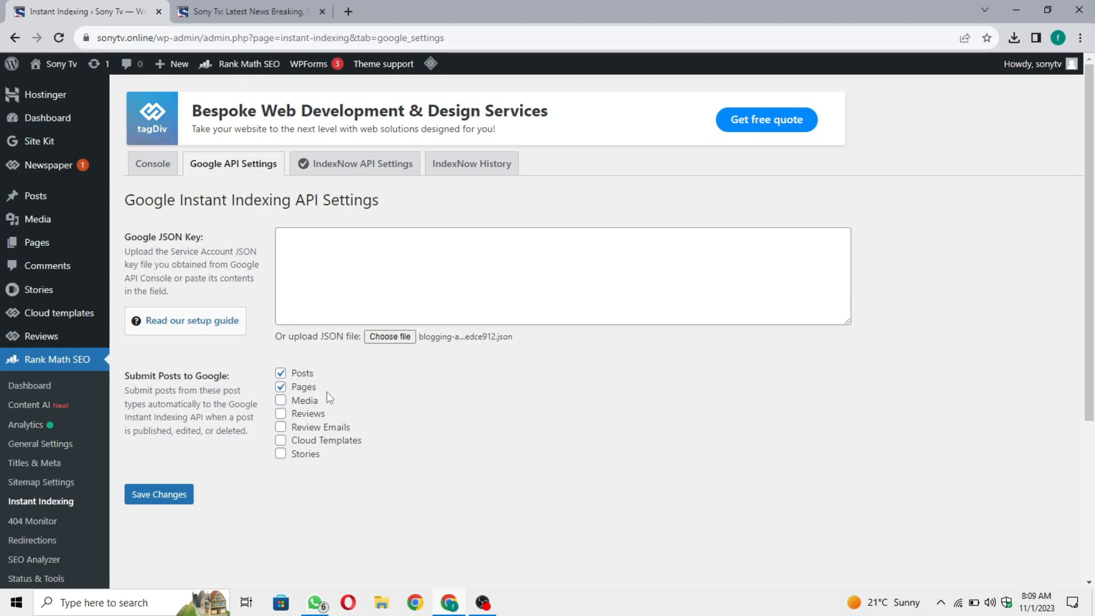
click(162, 504)
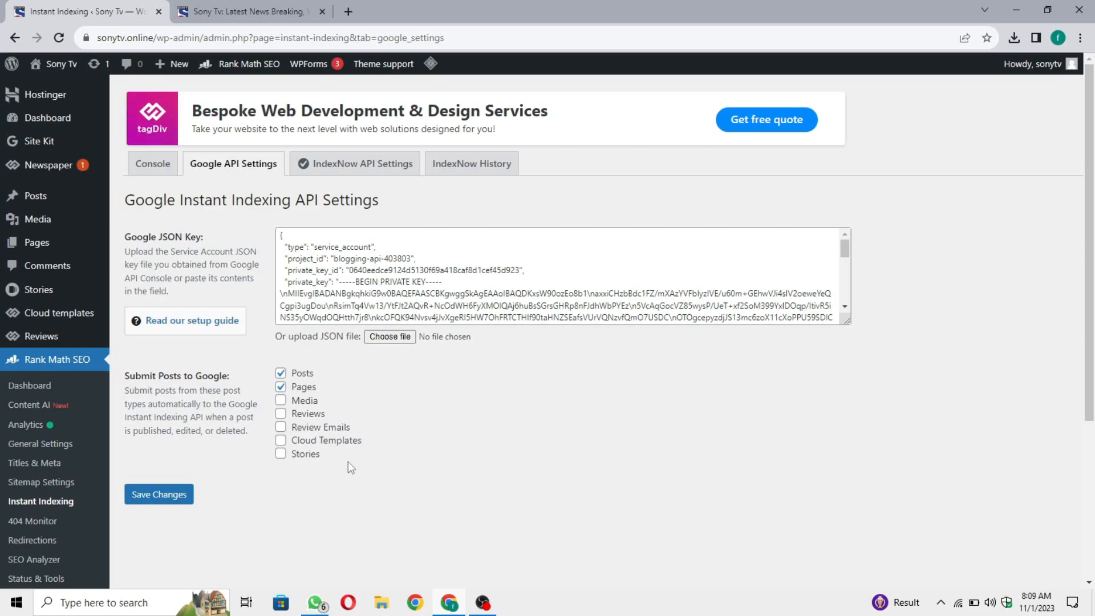
click(318, 458)
click(171, 495)
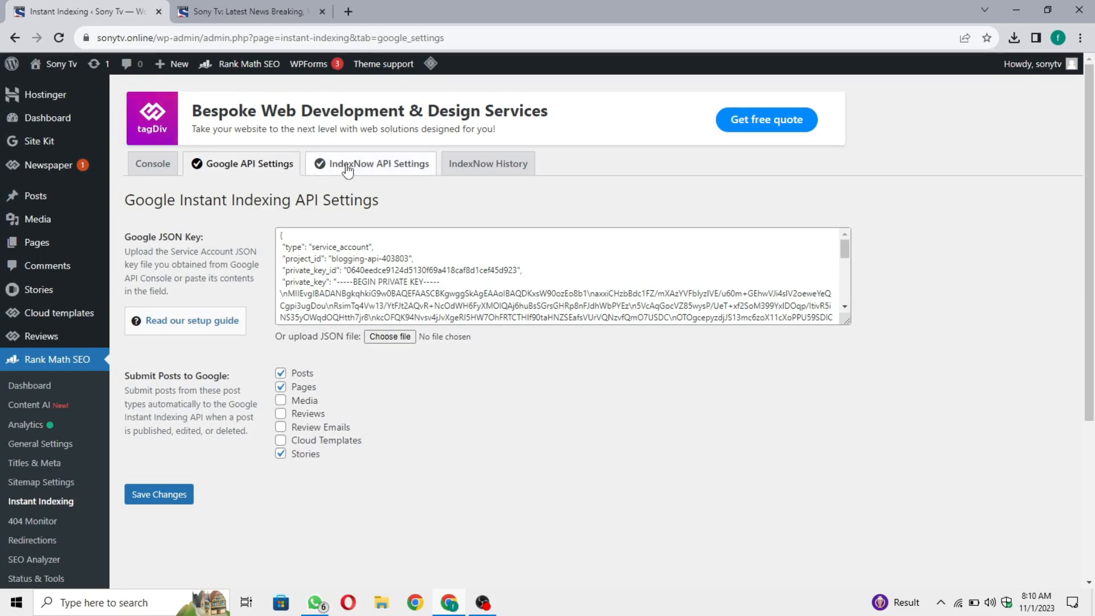
- Add Stories to the post types submitted through IndexNow and save the IndexNow API settings
click(399, 176)
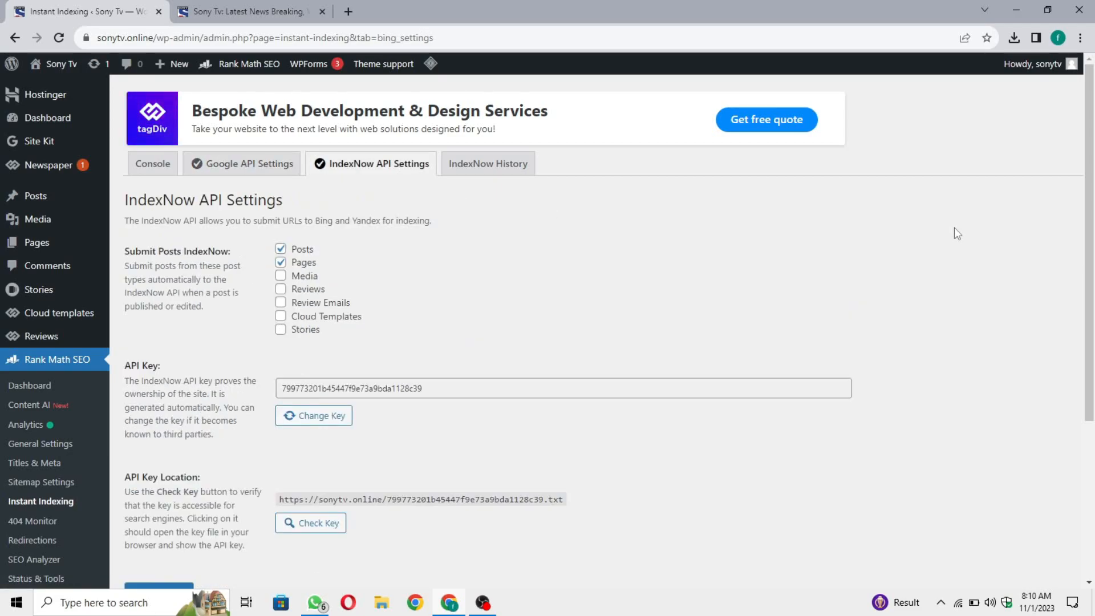
scroll(943, 223, down, 1)
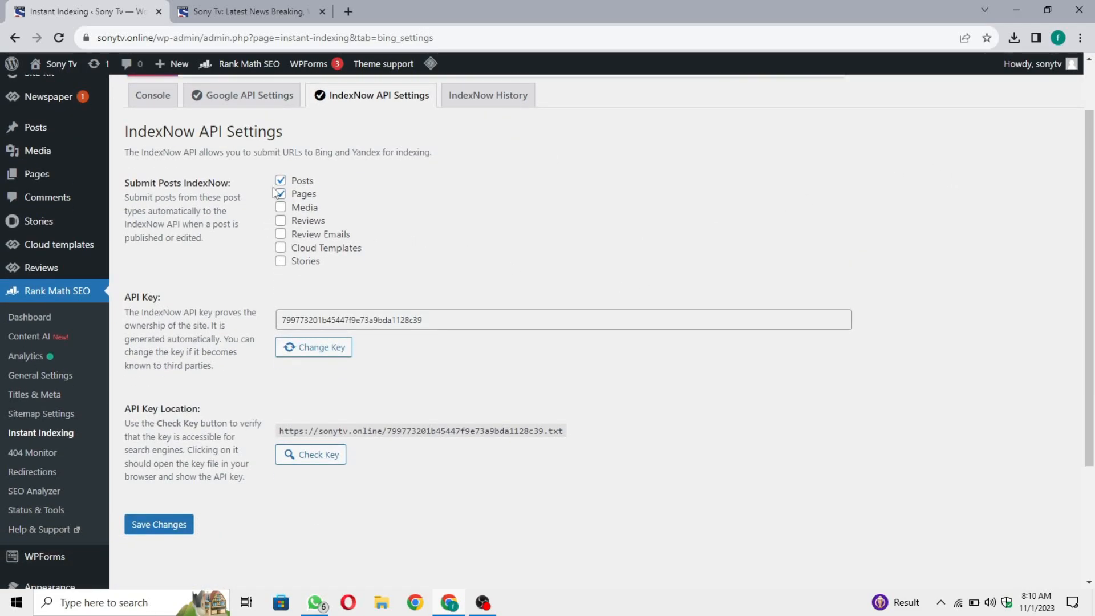
scroll(302, 279, up, 1)
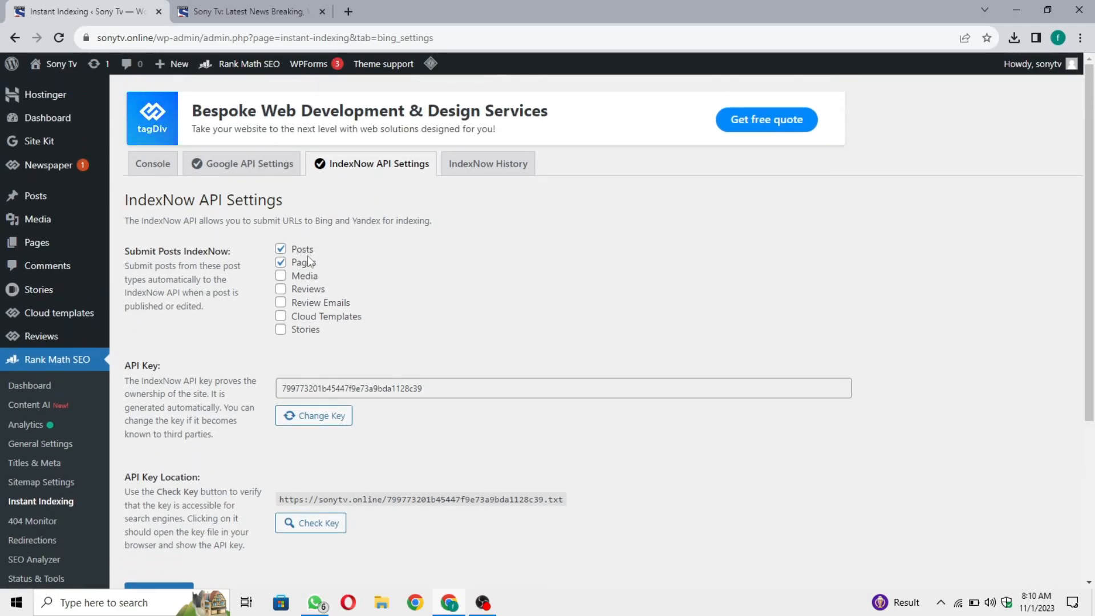
click(300, 332)
scroll(433, 342, down, 3)
scroll(358, 375, up, 3)
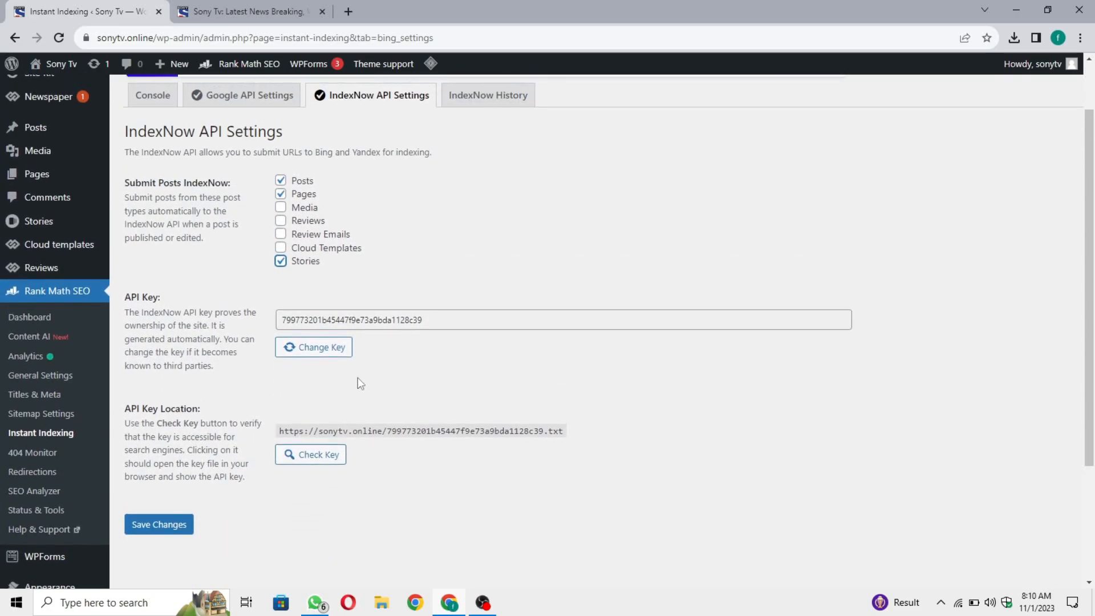
scroll(153, 430, down, 2)
scroll(252, 447, up, 1)
scroll(252, 447, up, 1)
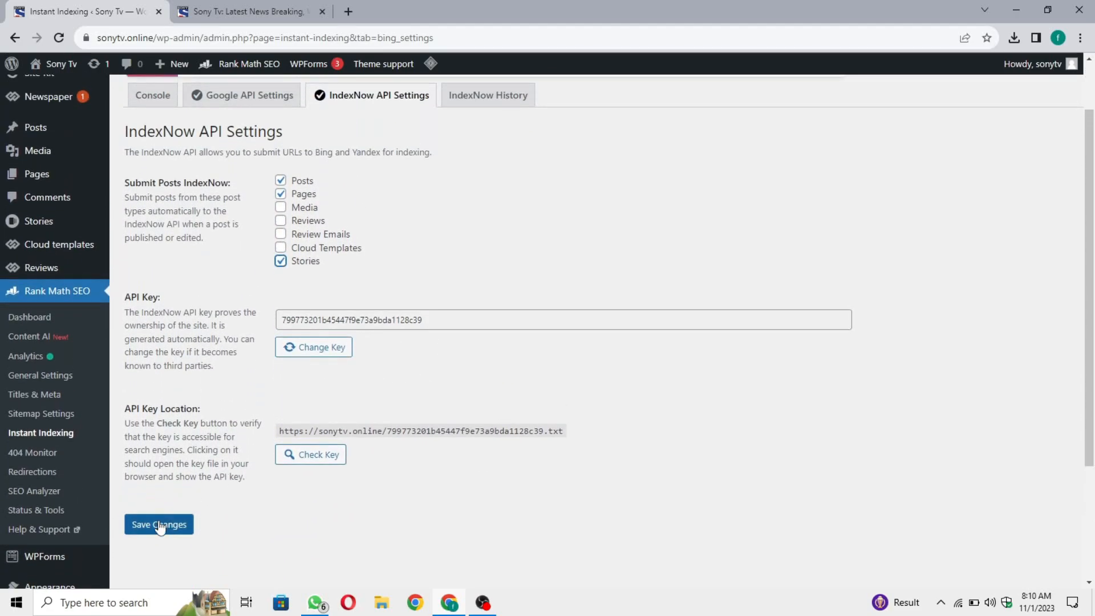
click(153, 525)
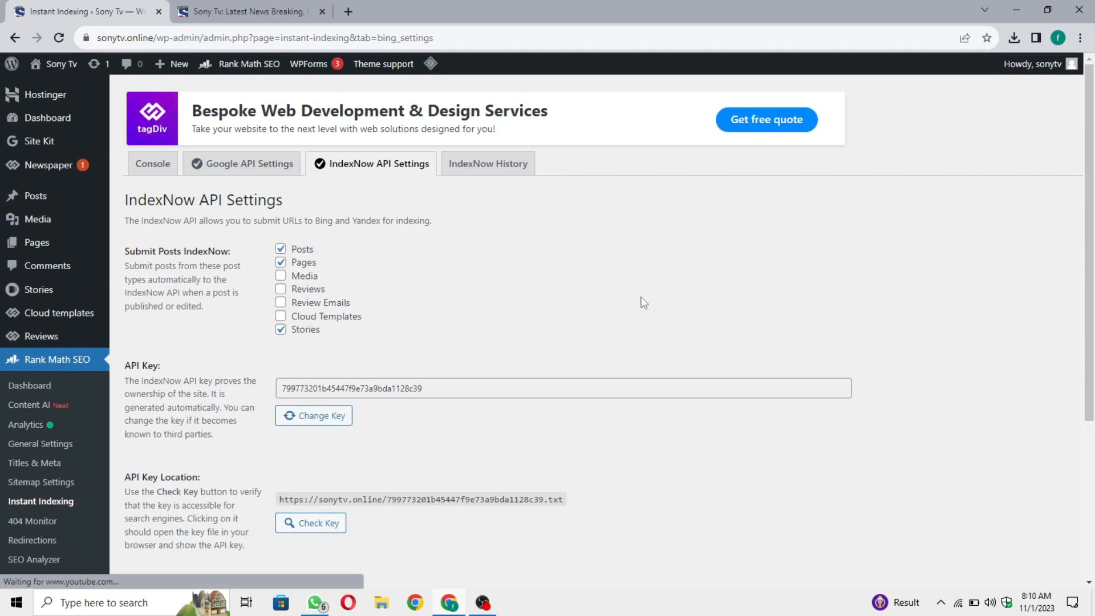
- Look through the IndexNow History for the submitted URLs and their response codes
click(487, 163)
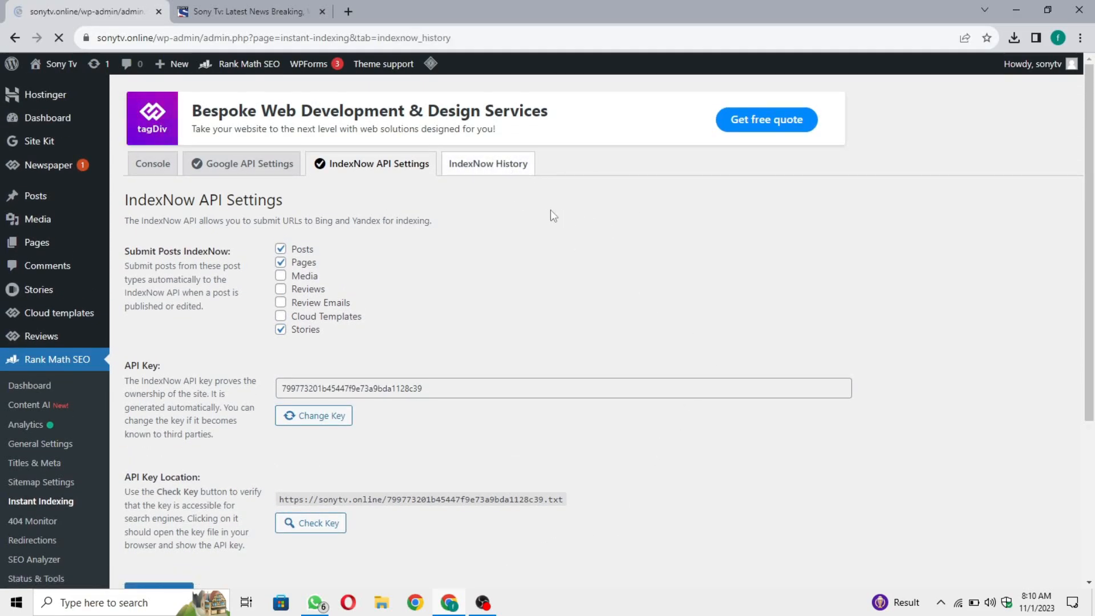
scroll(881, 297, down, 1)
scroll(878, 292, down, 1)
scroll(775, 382, down, 15)
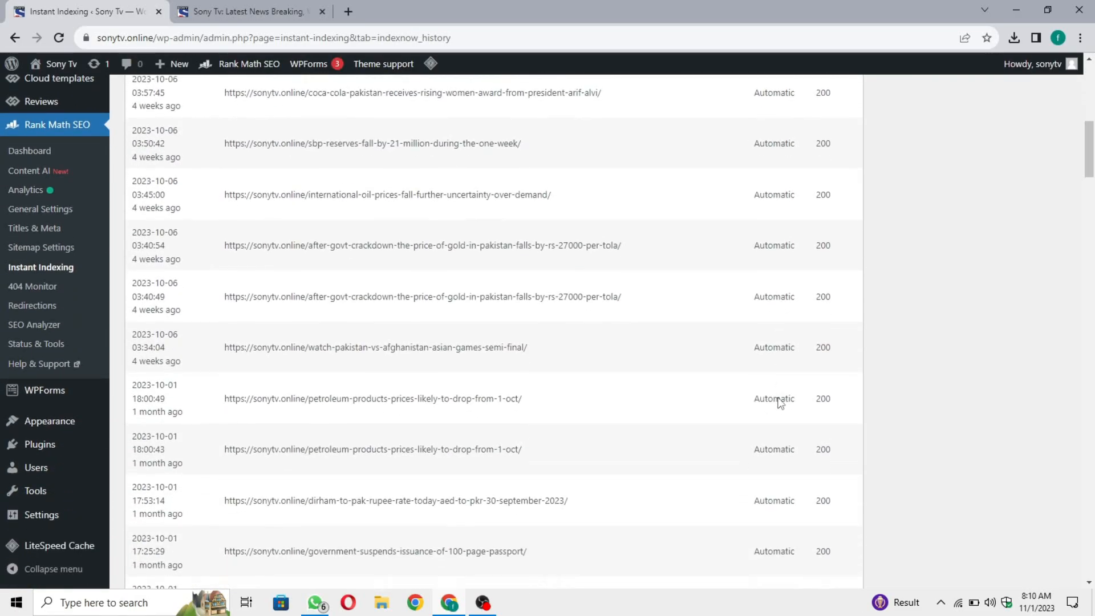
scroll(960, 352, down, 15)
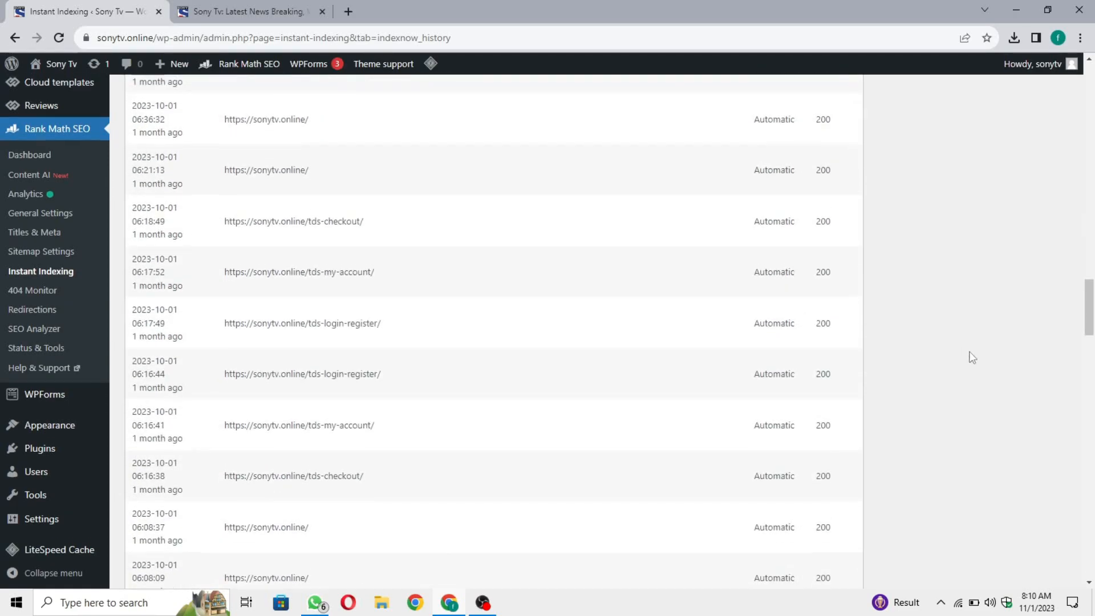
mouse_move(1090, 382)
mouse_down()
mouse_move(1093, 569)
mouse_move(1090, 165)
mouse_move(1090, 374)
mouse_up()
scroll(131, 155, up, 10)
- Open the list of posts and copy the link address of "Haris Rauf Declared As Best Death Bowler in World Cup 2023"
click(83, 193)
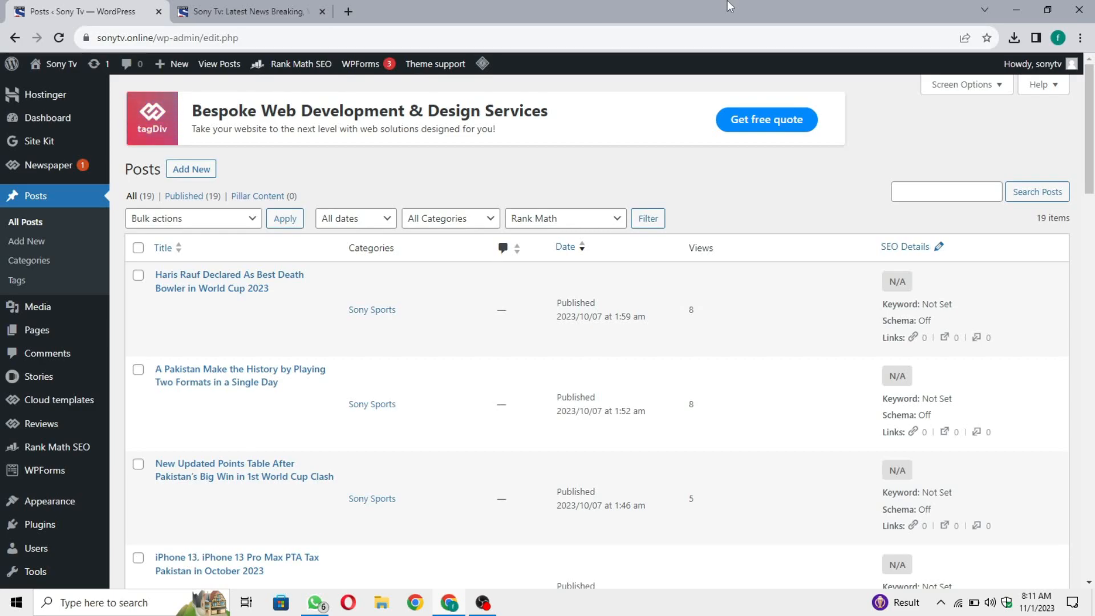
mouse_move(259, 313)
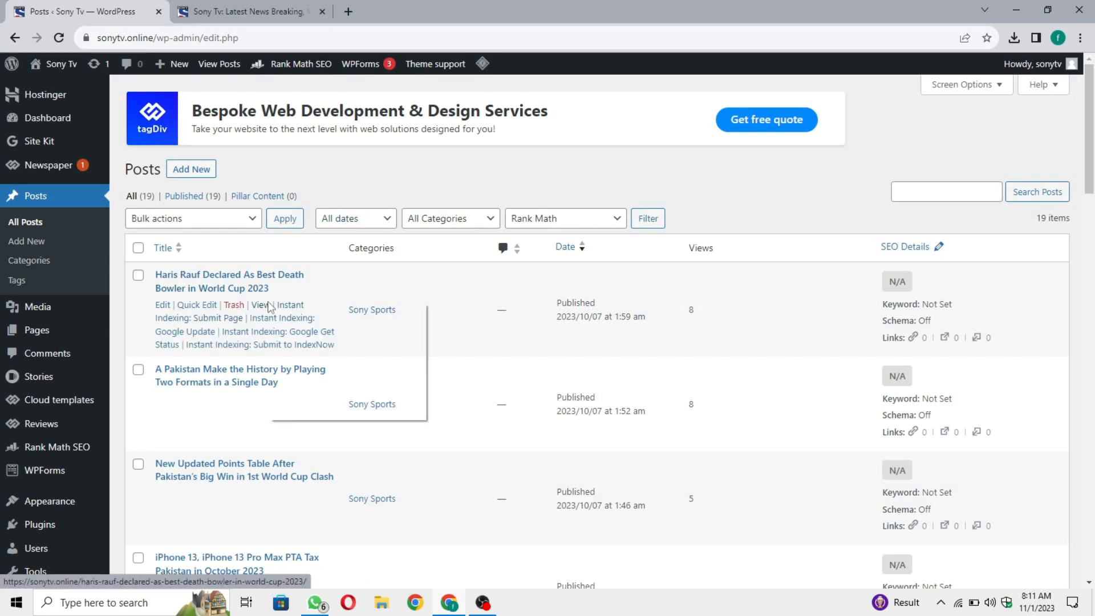
right_click(267, 304)
click(311, 392)
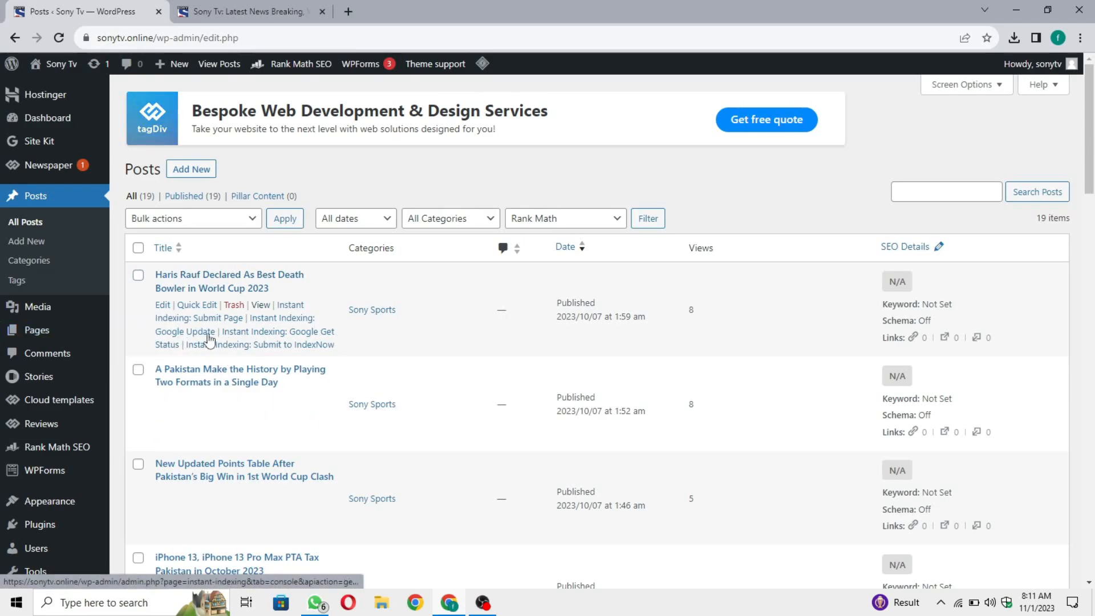
mouse_move(65, 447)
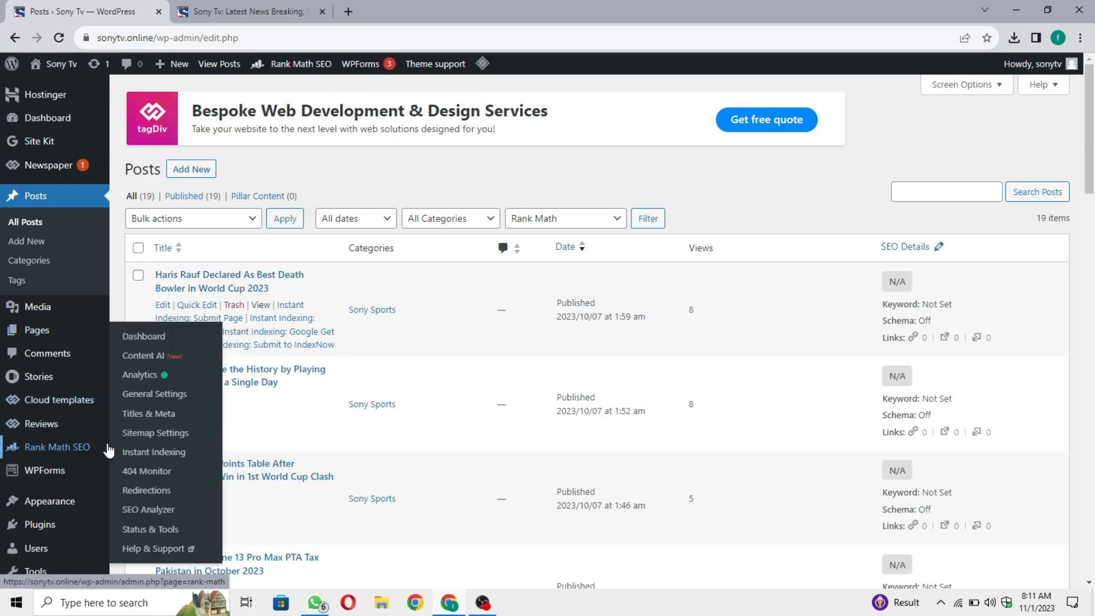
click(184, 453)
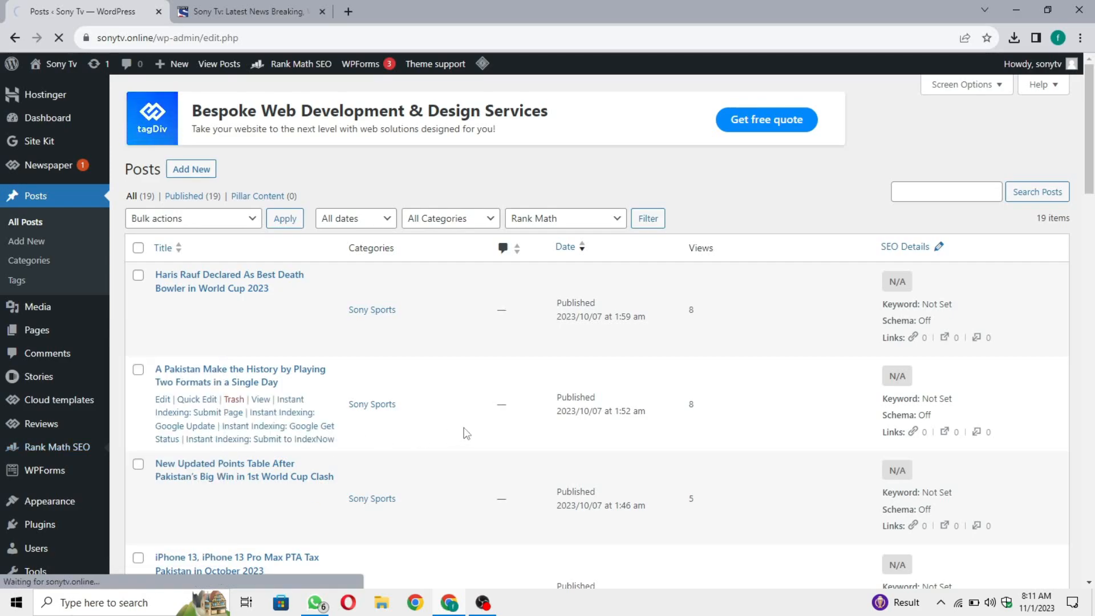
key(ctrl+a)
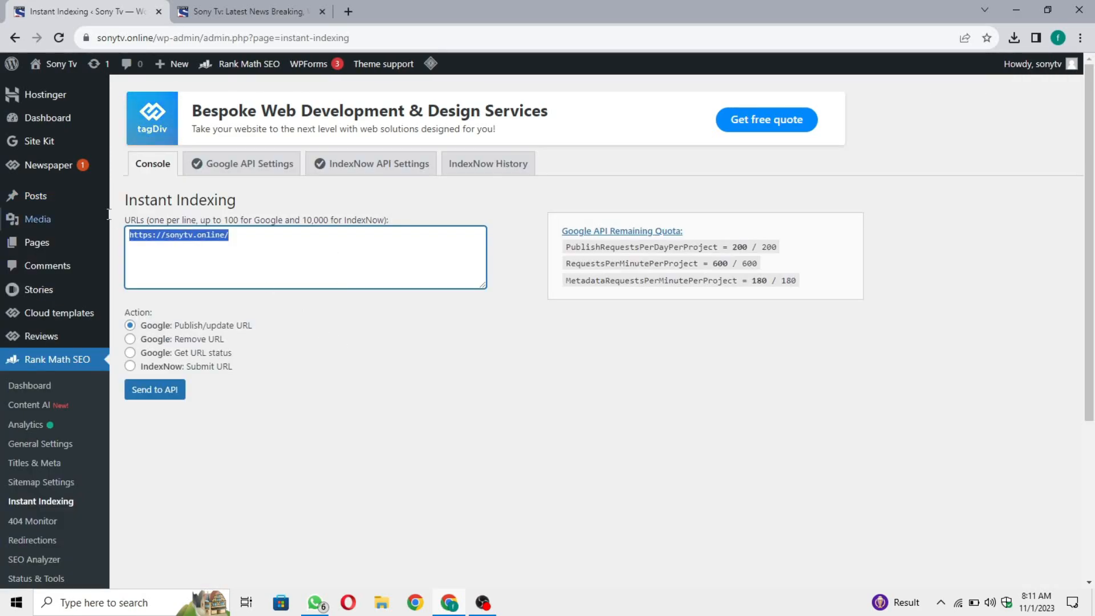
key(BackSpace)
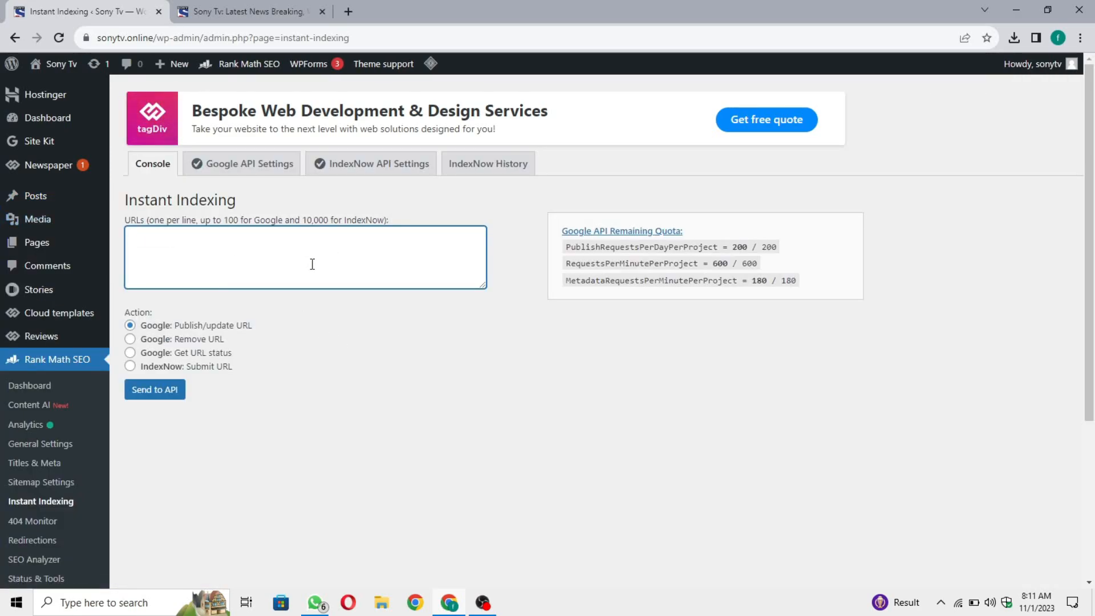
text(https://sonytv.online/haris-rauf-declared-as-best-death-bowler-in-world-cup-2023/)
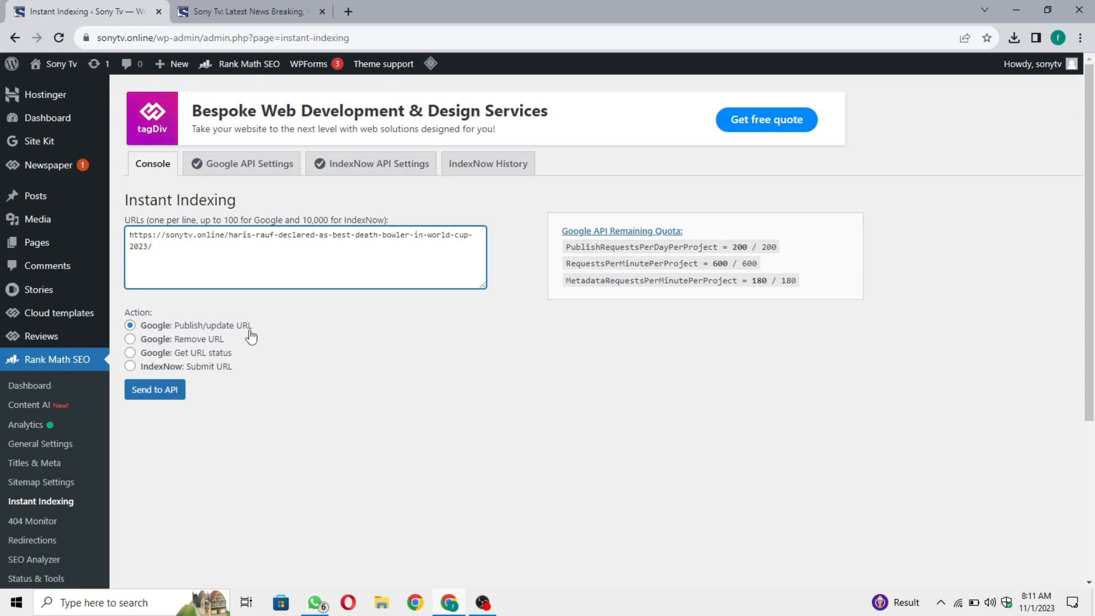
click(168, 402)
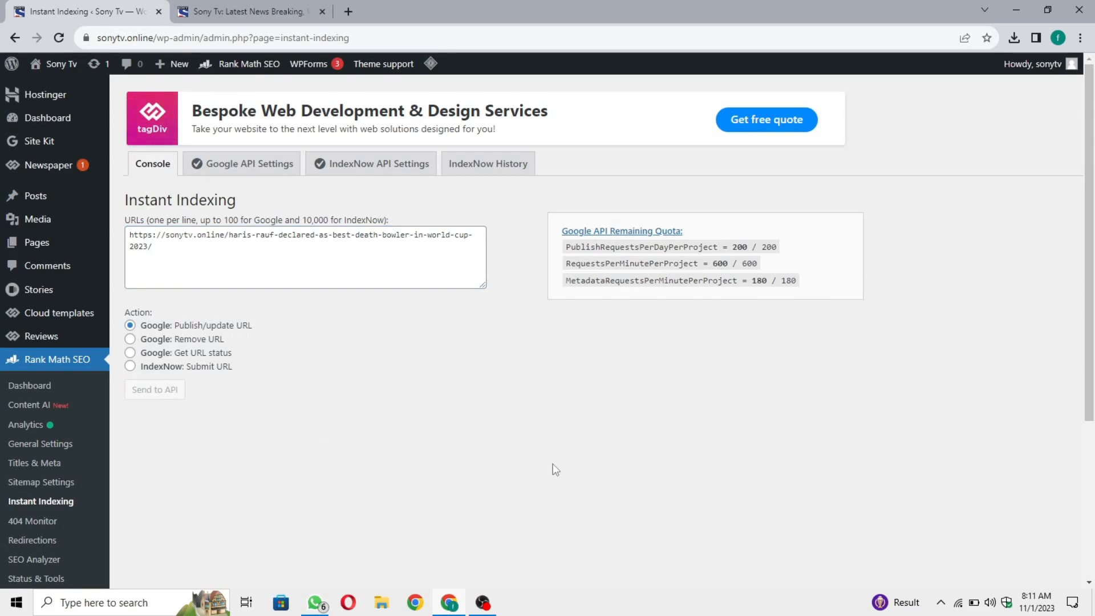
drag(427, 474, 467, 473)
click(572, 505)
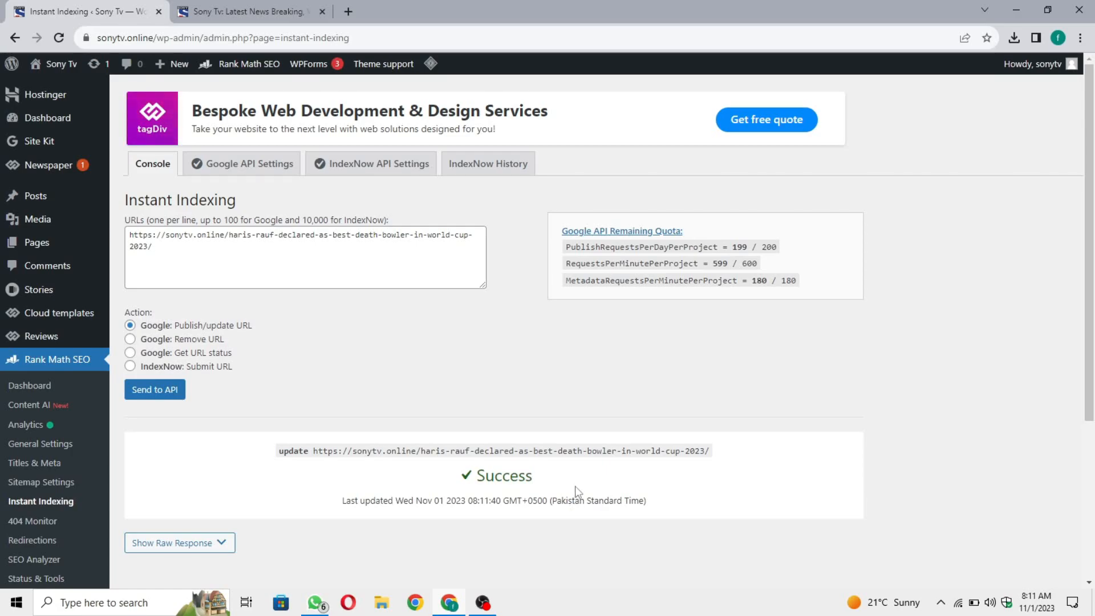
drag(564, 479, 473, 475)
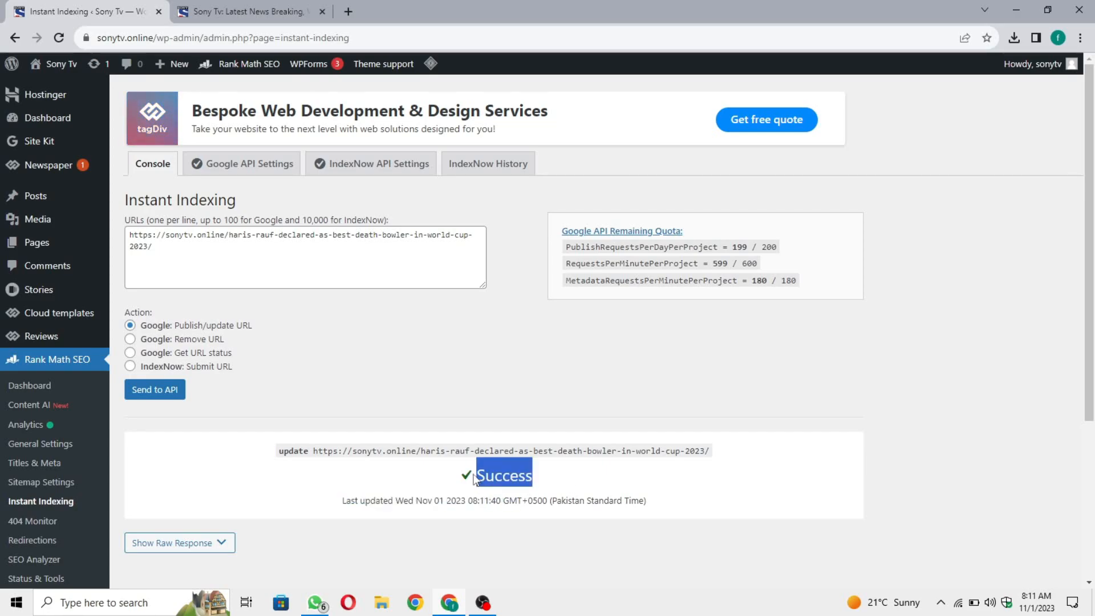
click(569, 486)
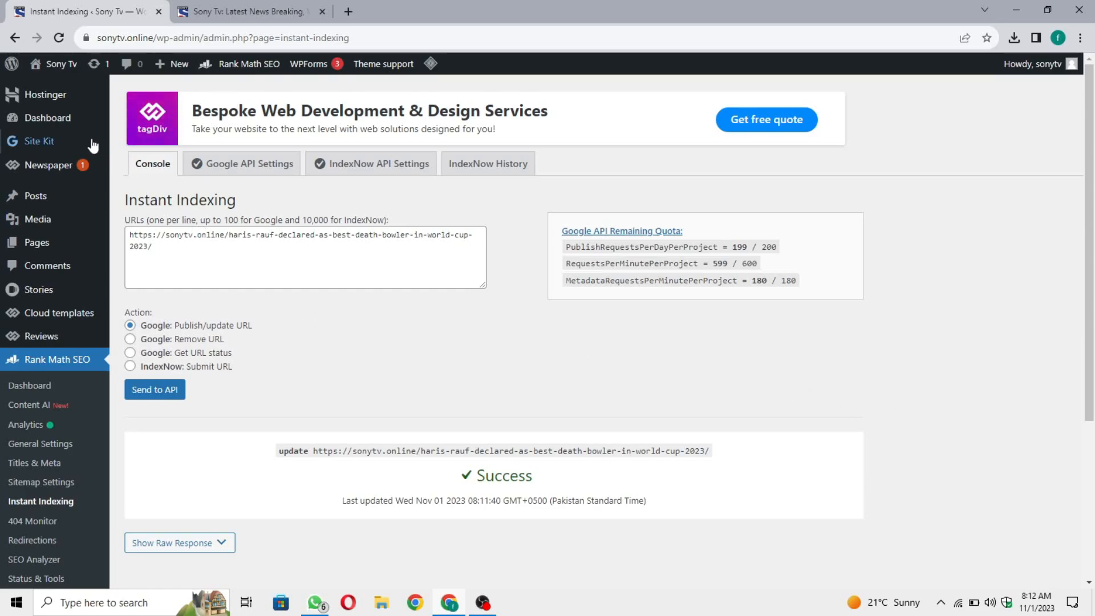
- Return to the WordPress dashboard home and minimize the browser window
click(73, 119)
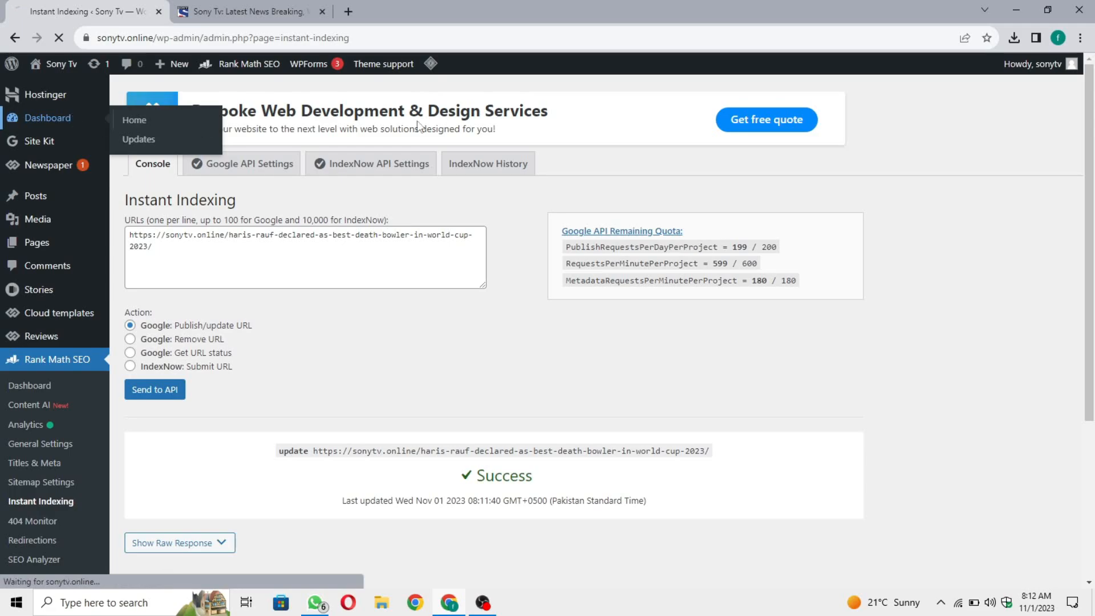
click(1016, 9)
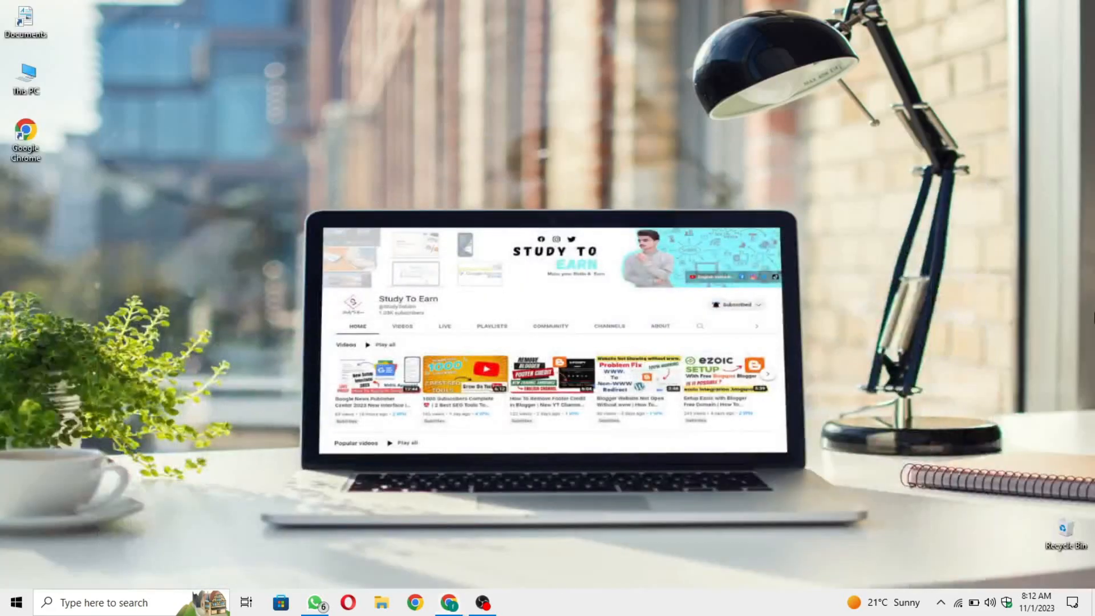